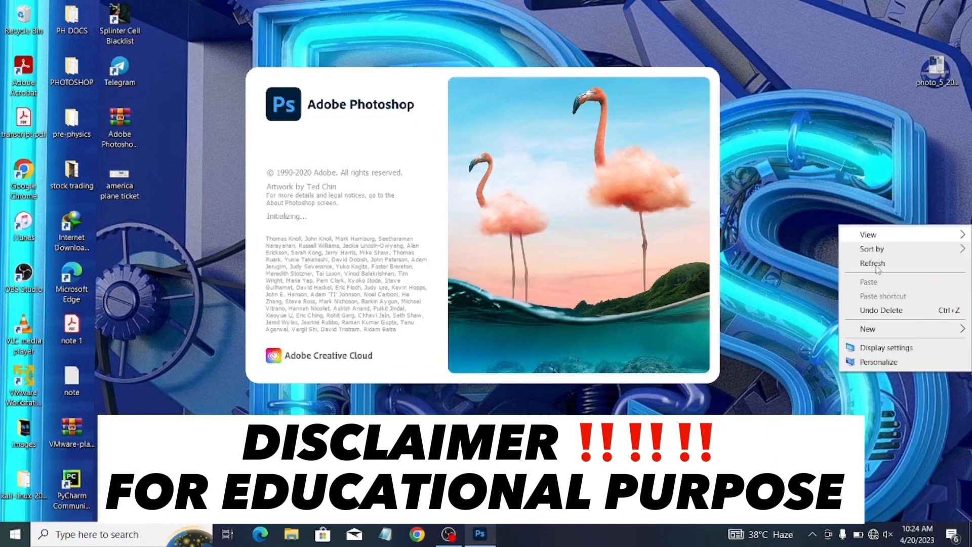
left_click(885, 267)
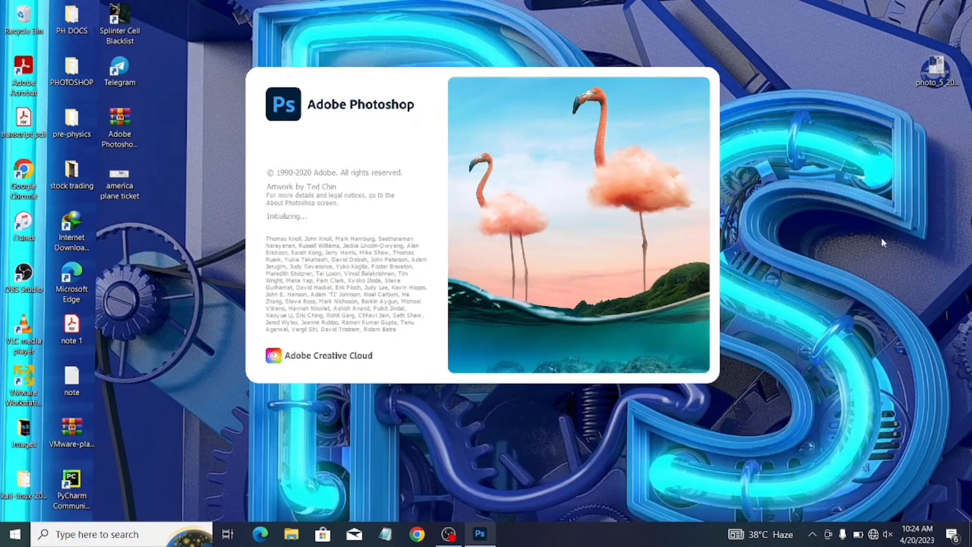
right_click(867, 104)
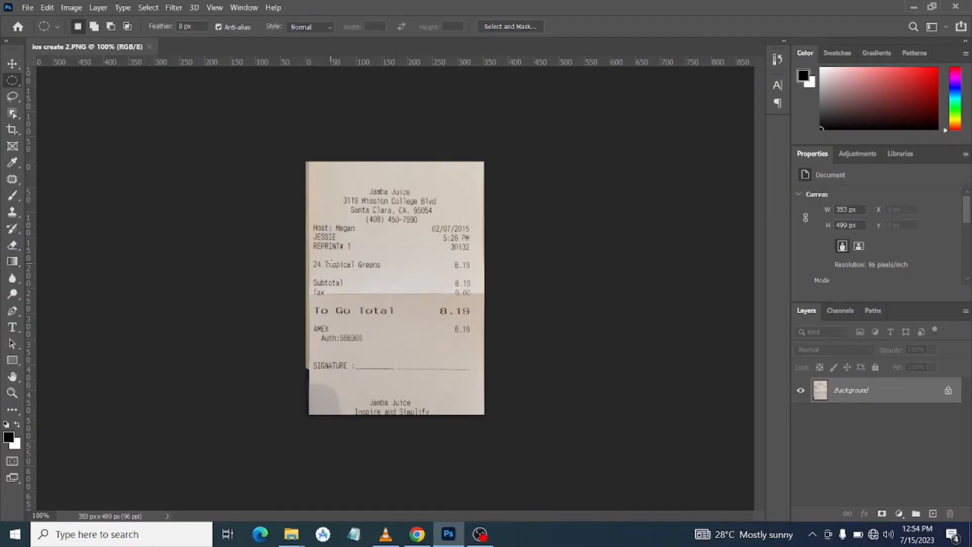
key("ctrl+plus")
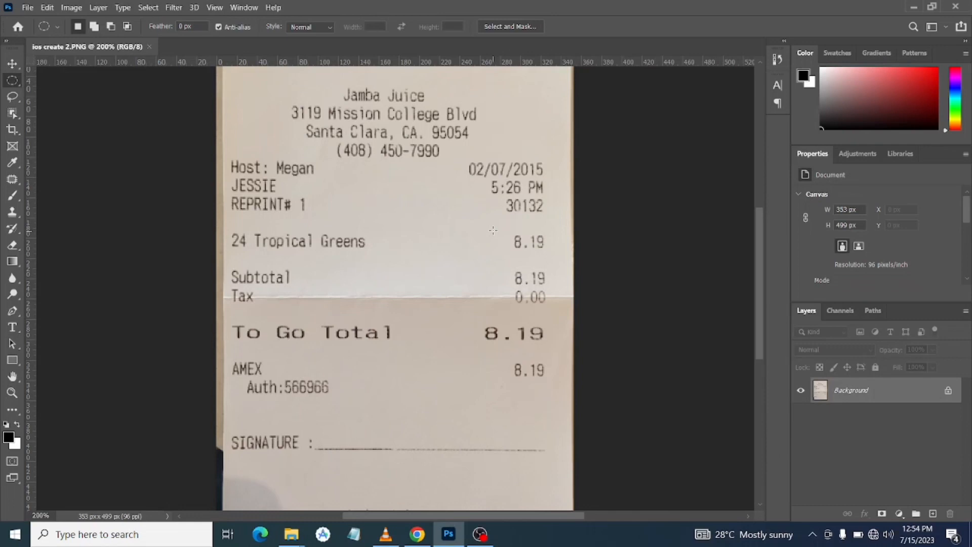
left_click_drag(493, 230, 567, 258)
left_click_drag(507, 269, 559, 287)
left_click_drag(467, 313, 581, 353)
left_click_drag(499, 365, 575, 393)
left_click(575, 393)
Add a horizontal text layer reading 20.19 just below the price of the 24 Tropical Greens line
left_click(11, 327)
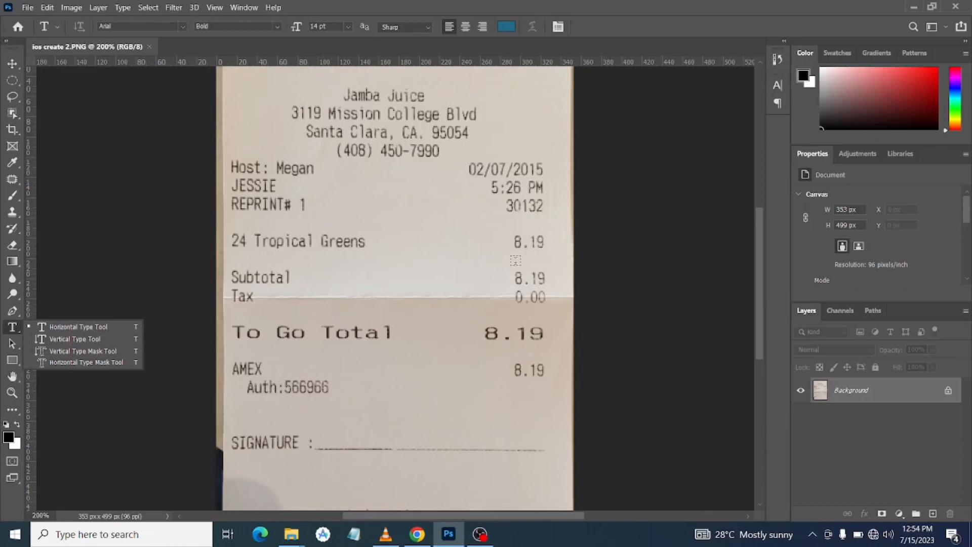
left_click(515, 261)
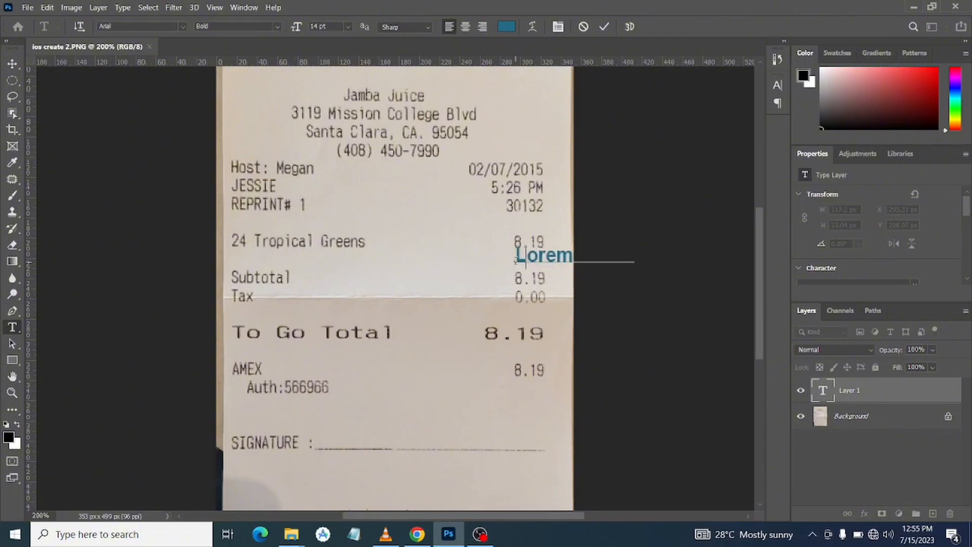
type("20")
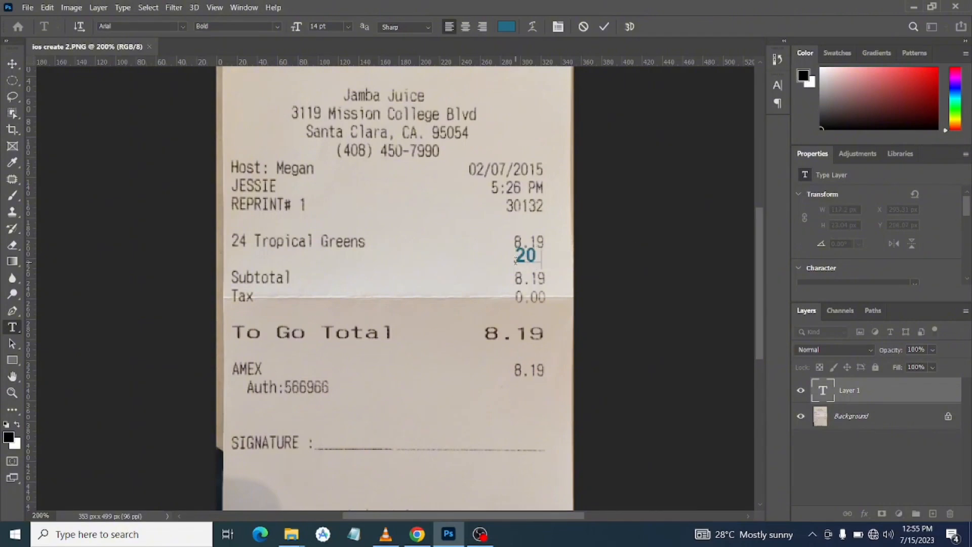
type(".19")
left_click_drag(554, 284, 543, 283)
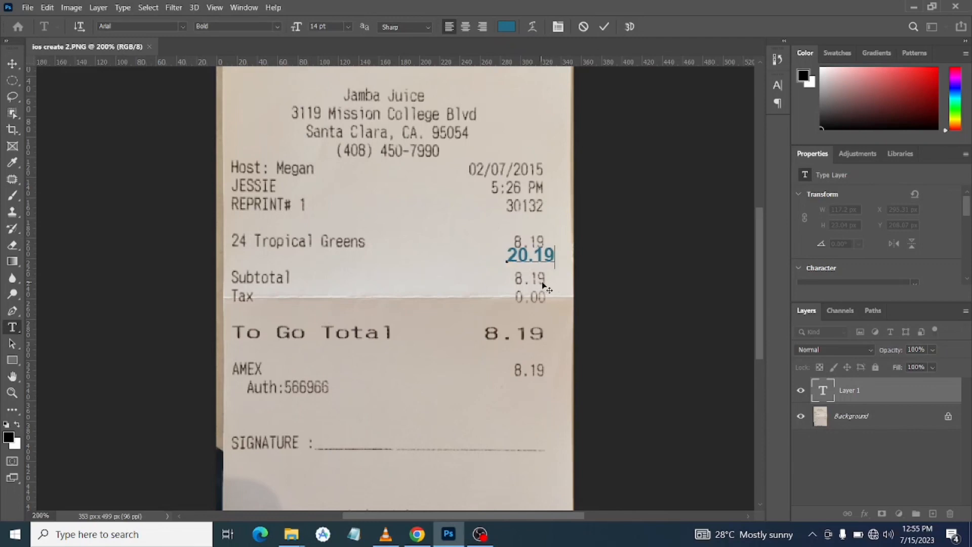
Set the 20.19 text to 10 pt and move it onto the 24 Tropical Greens price
key("ctrl+a")
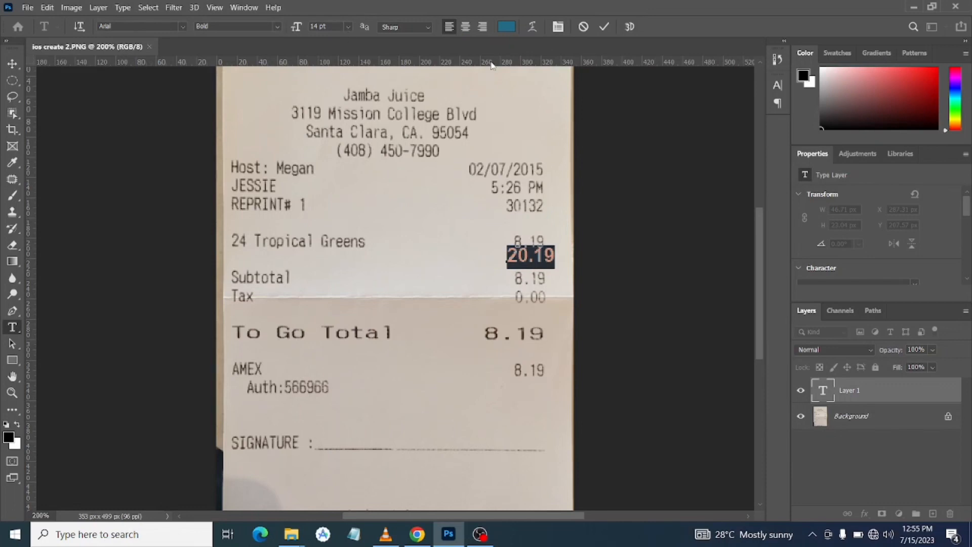
left_click(347, 26)
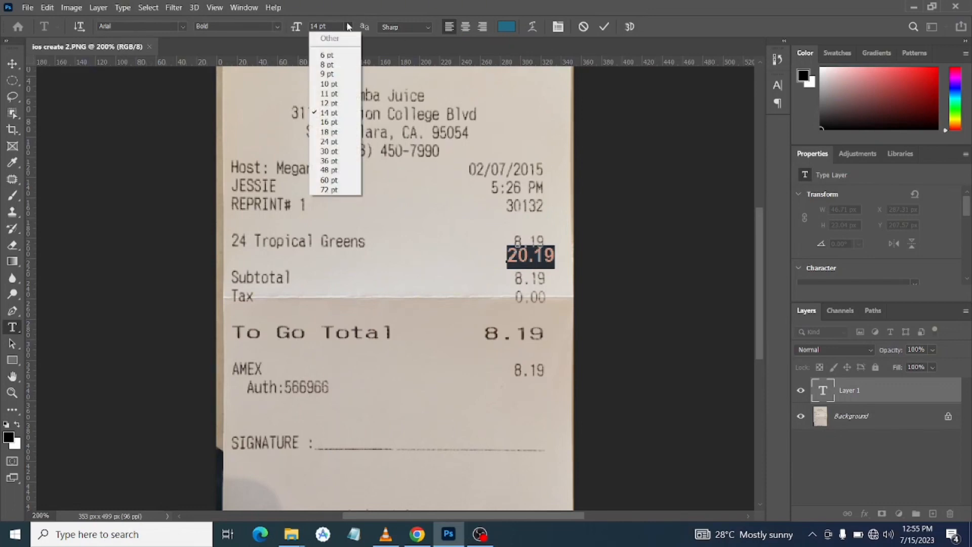
left_click(330, 74)
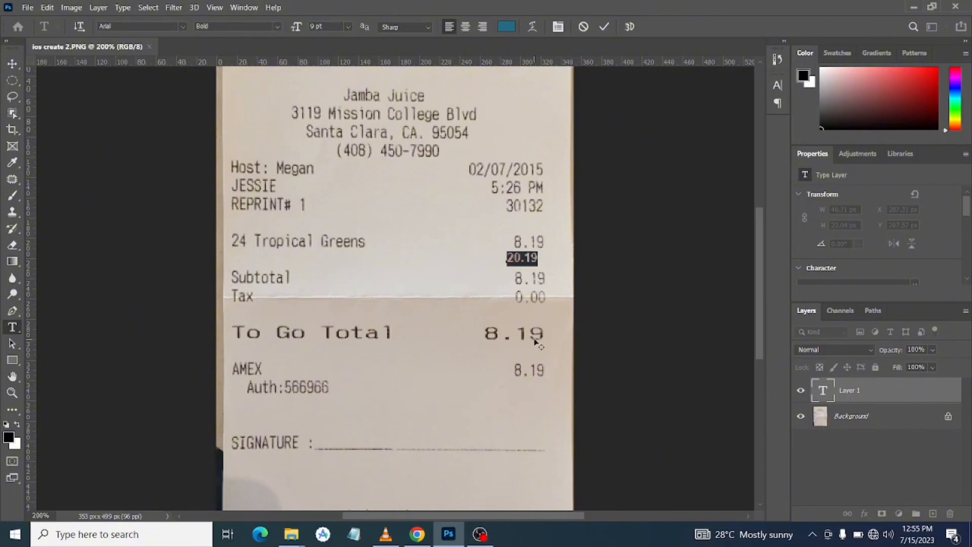
left_click(348, 28)
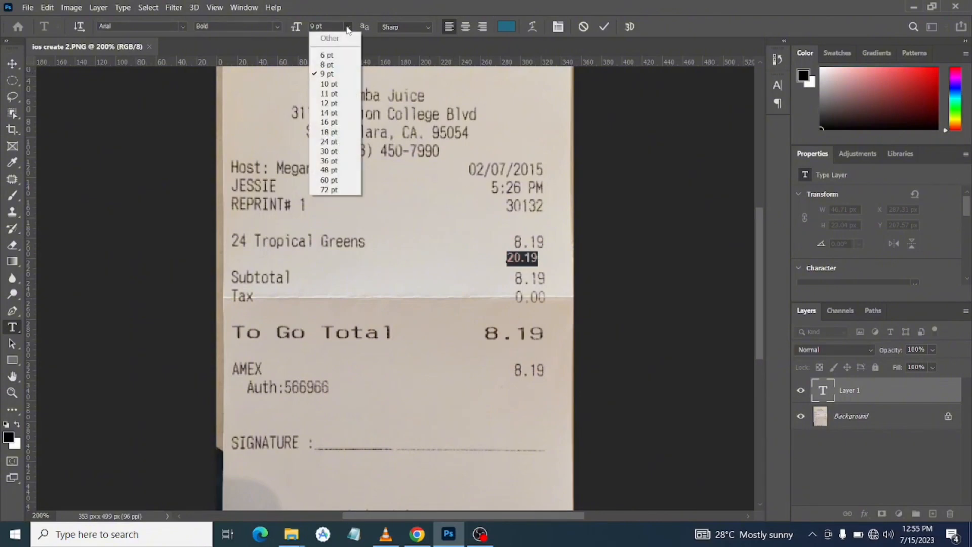
left_click(335, 84)
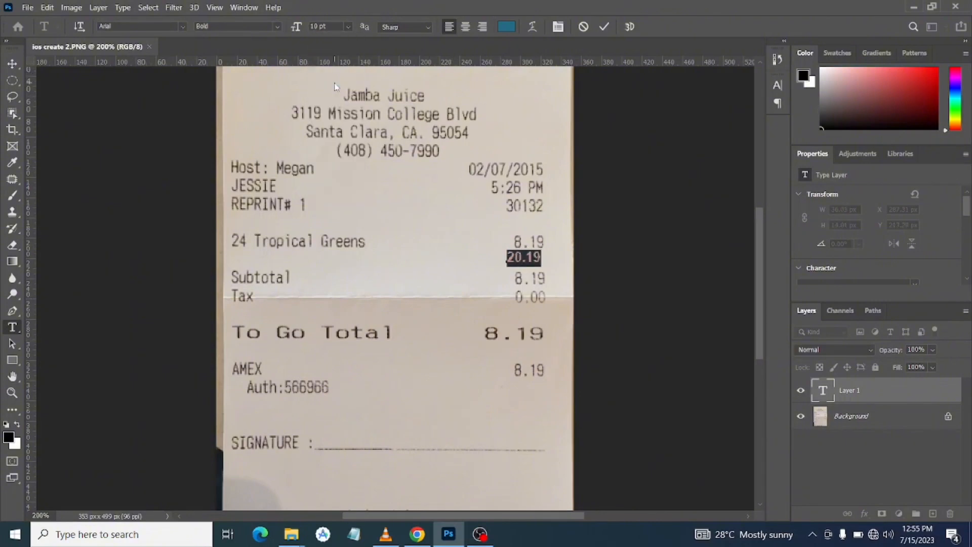
left_click_drag(517, 299, 523, 282)
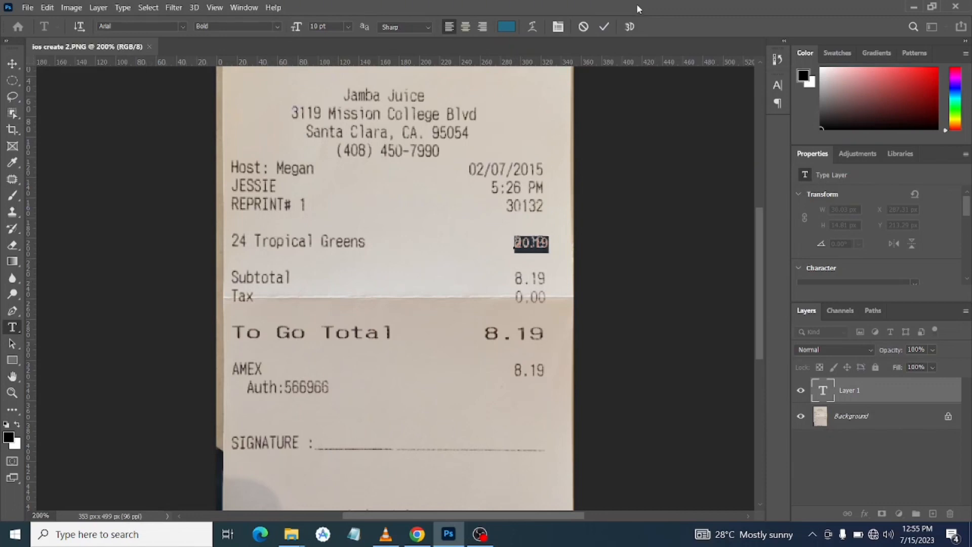
left_click(604, 26)
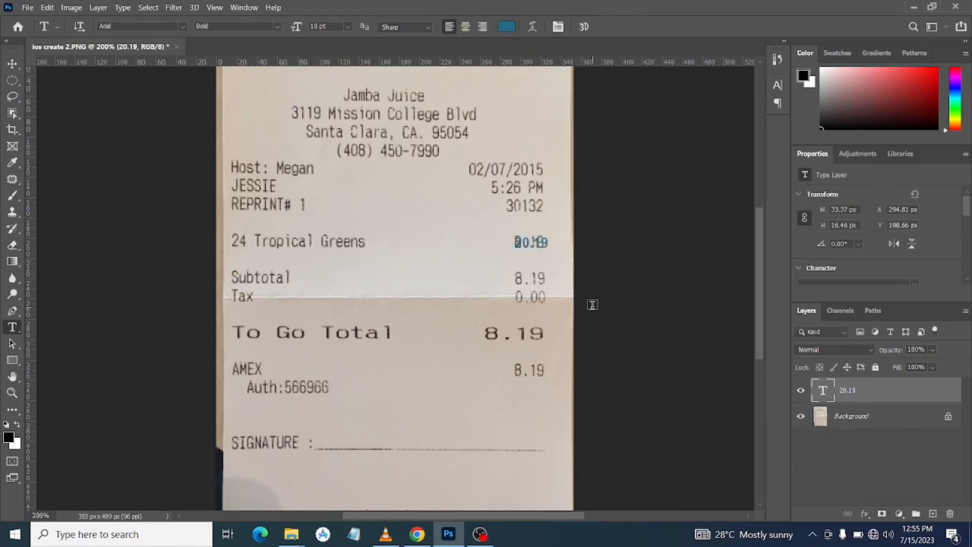
Recolour the 20.19 text to the brownish grey 6a6059, starting from a colour sampled from the receipt's printed time
left_click(538, 244)
double_click(537, 244)
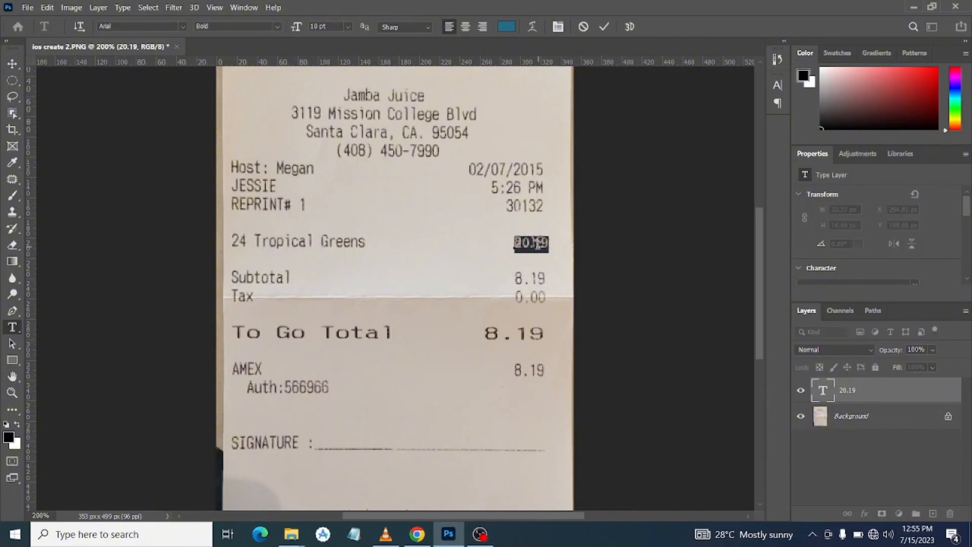
left_click(507, 27)
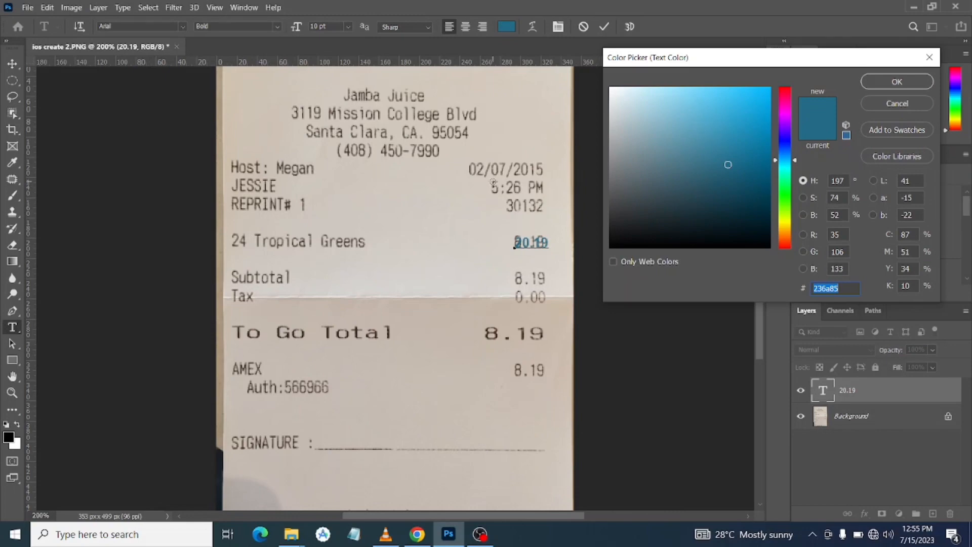
left_click(493, 184)
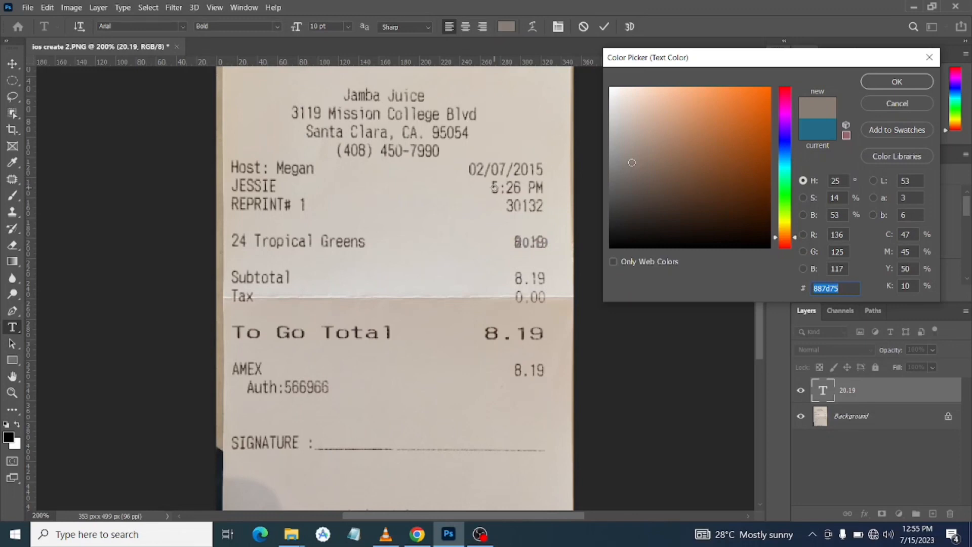
left_click(493, 186)
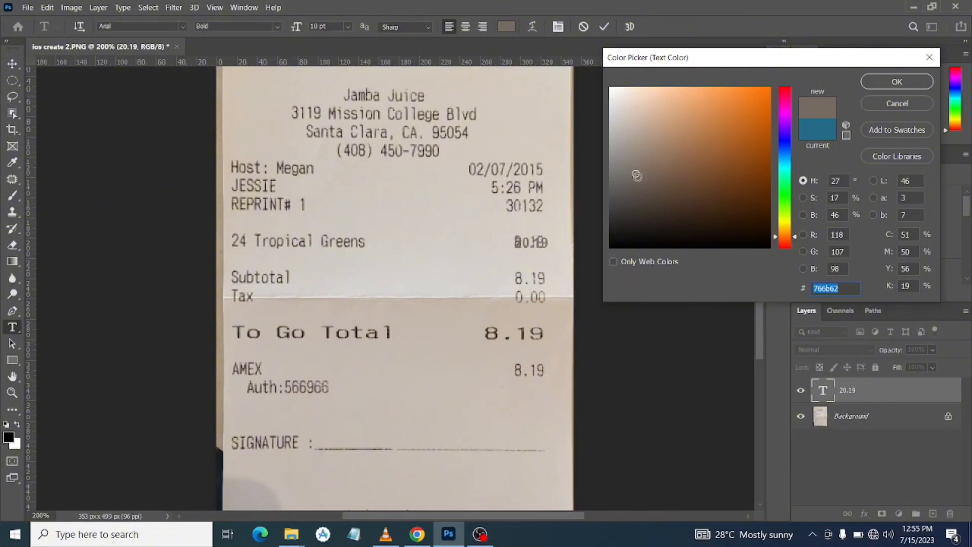
left_click_drag(636, 174, 637, 182)
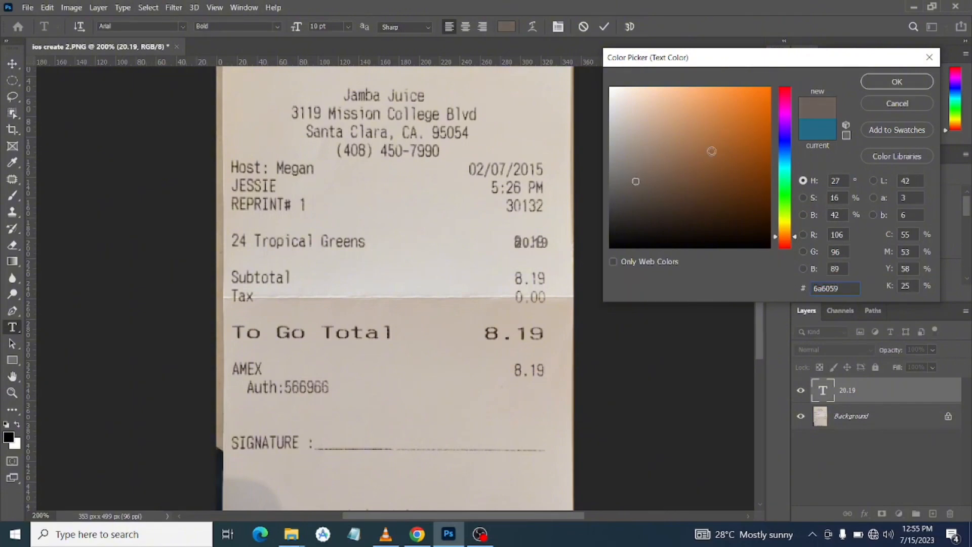
left_click(896, 82)
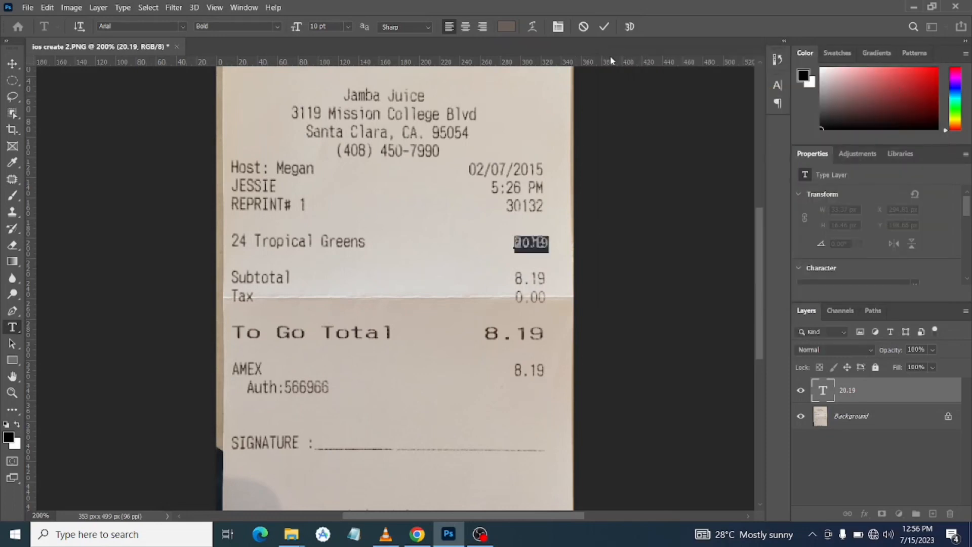
left_click(604, 28)
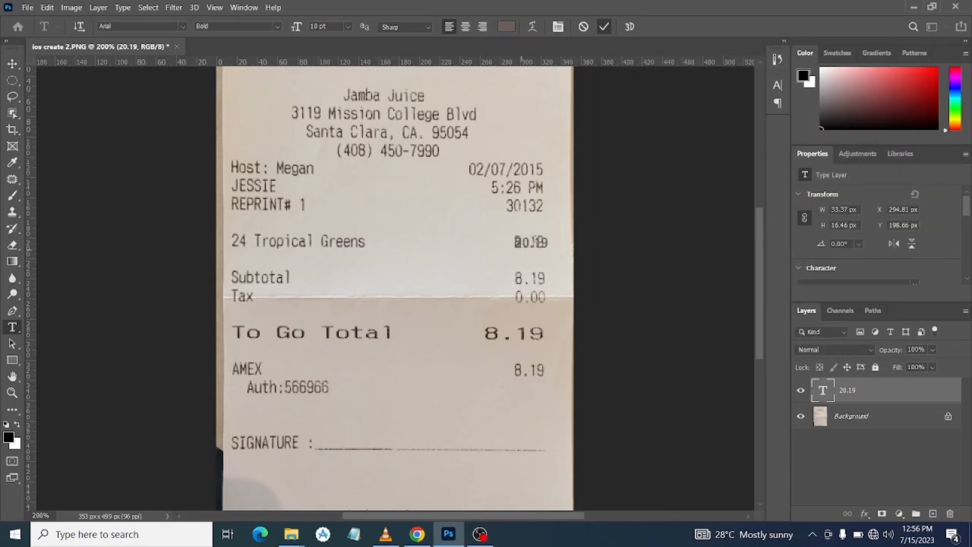
Enlarge the 20.19 text to 11 pt and shift it to end flush with the original 24 Tropical Greens price
left_click(536, 243)
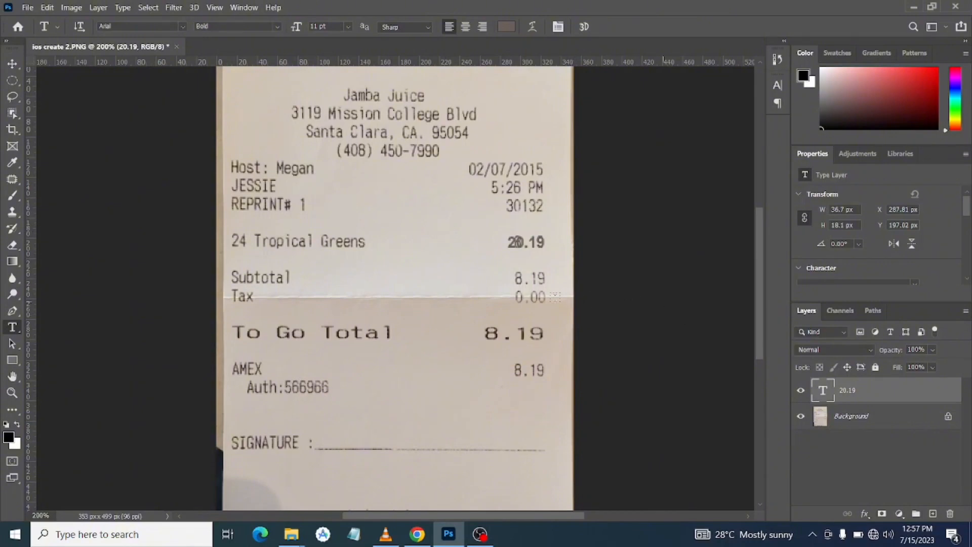
Duplicate the 20.19 text layer and place the copy over the Subtotal amount in the same grey colour
key("ctrl+j")
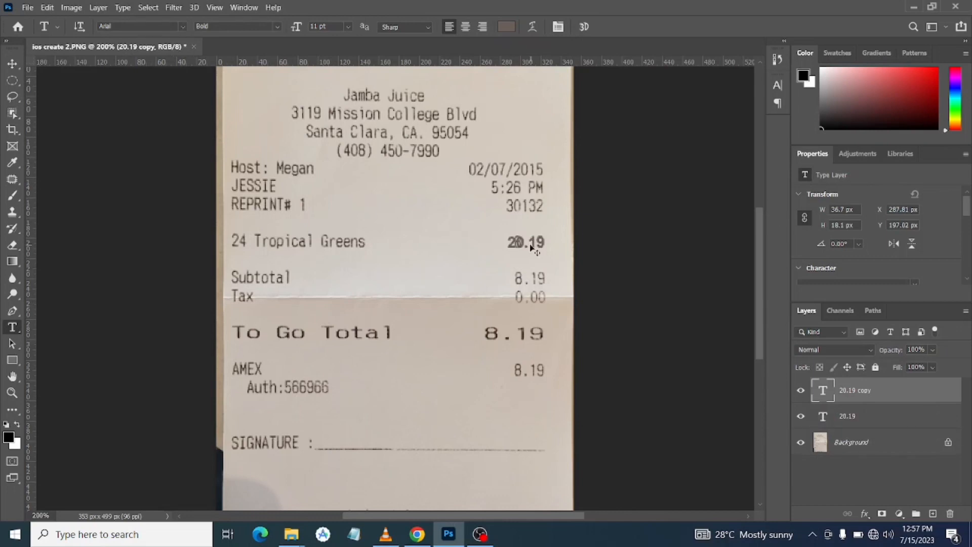
key("ctrl+t")
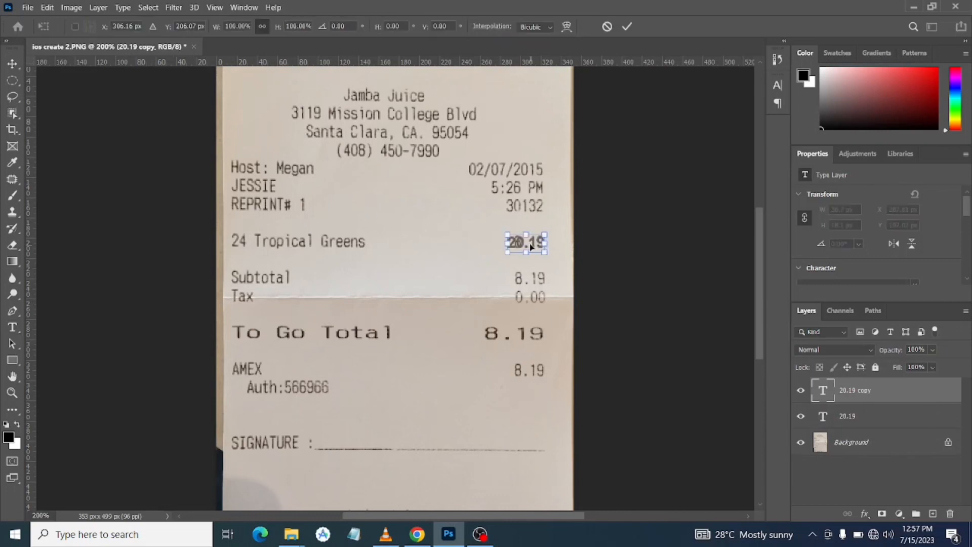
left_click_drag(530, 246, 535, 283)
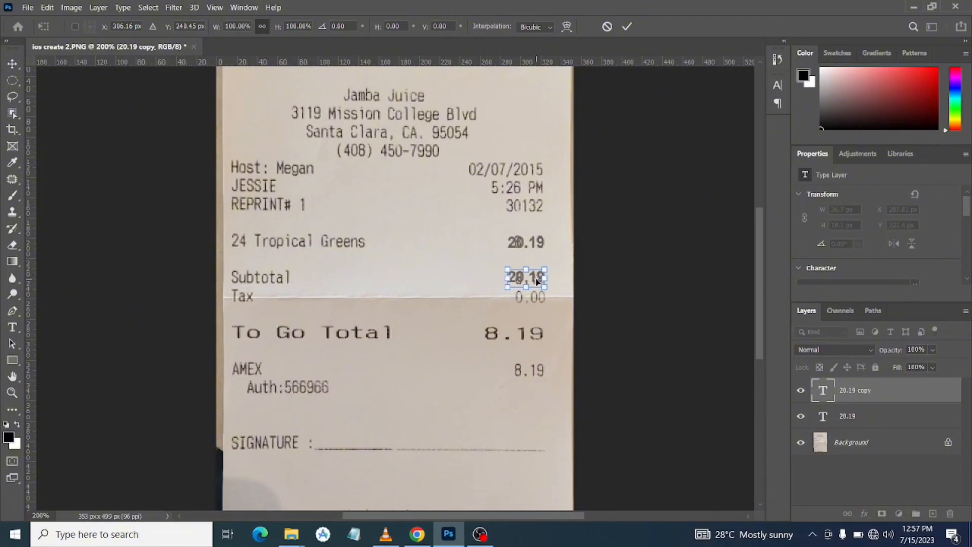
left_click(626, 26)
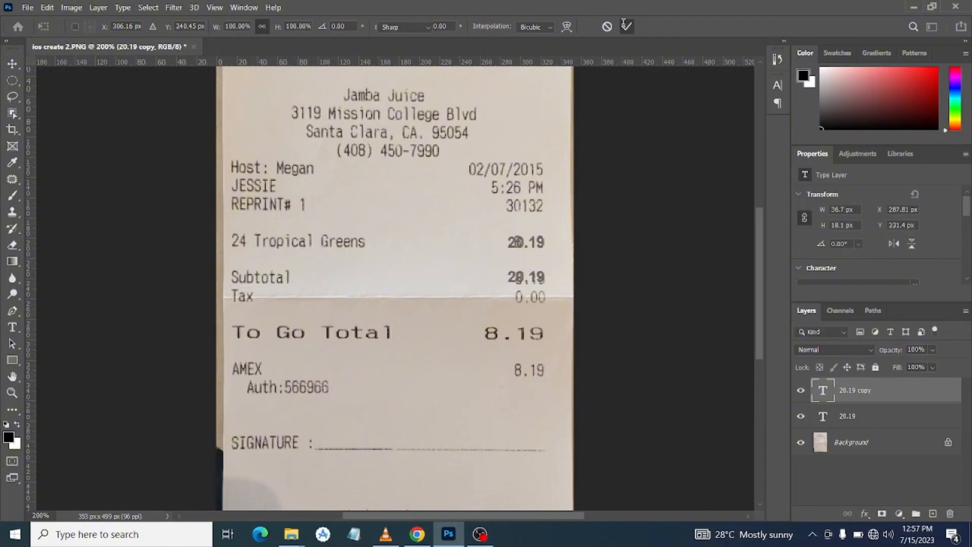
key("ctrl+BackSpace")
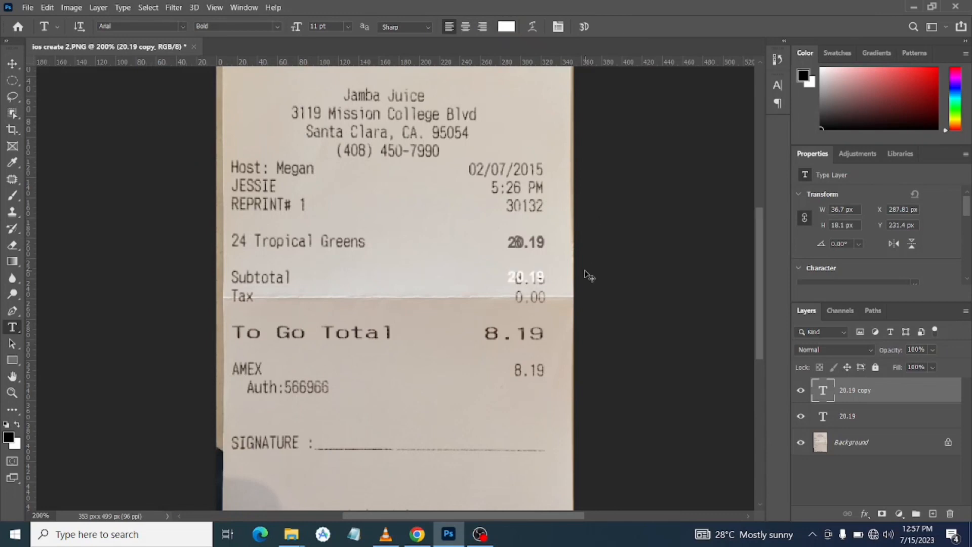
key("ctrl+z")
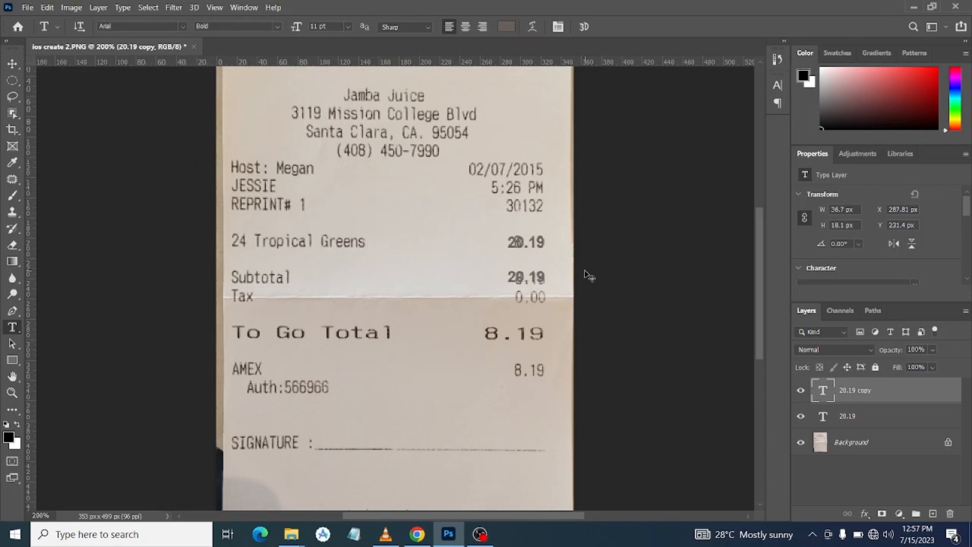
Nudge the copied 20.19 text slightly right and down to line up with the printed Subtotal amount
key("ctrl+plus")
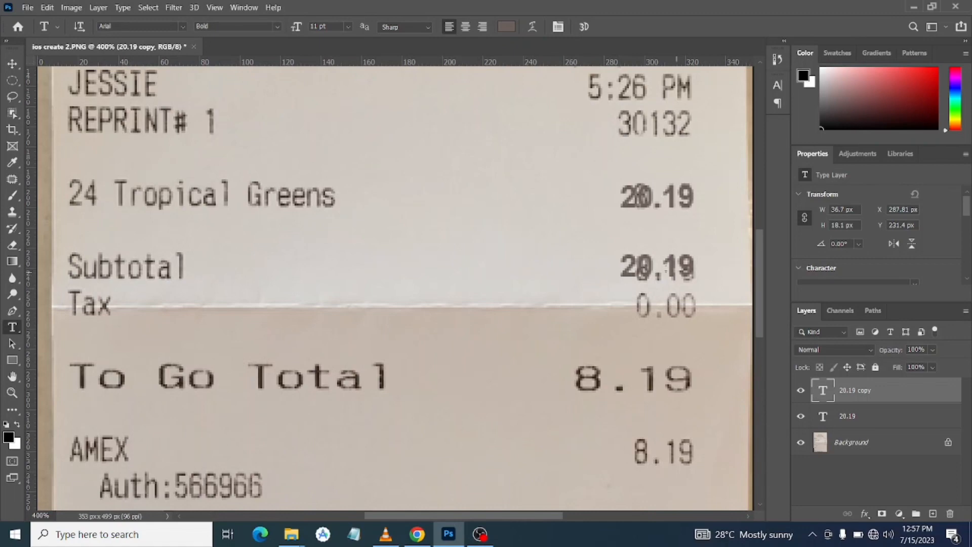
left_click(663, 268)
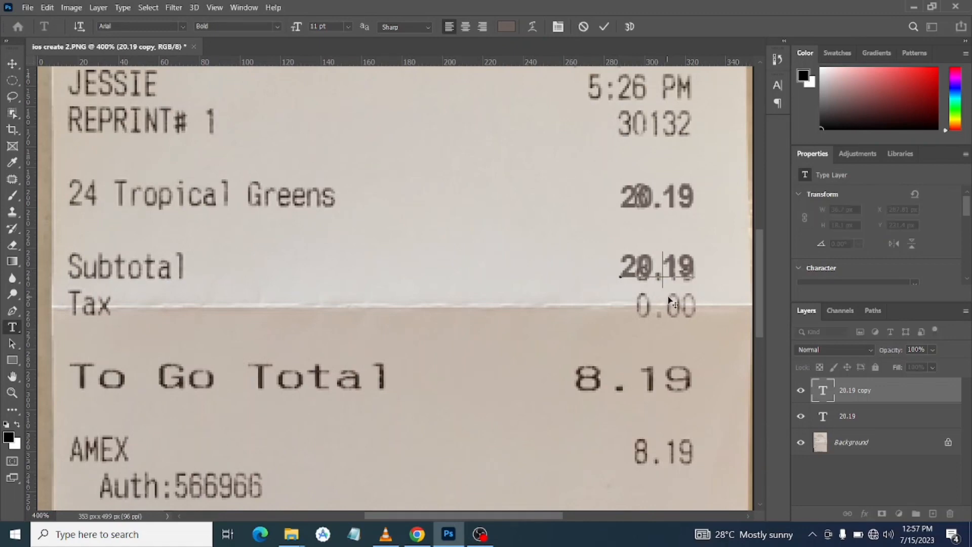
left_click_drag(667, 298, 669, 301)
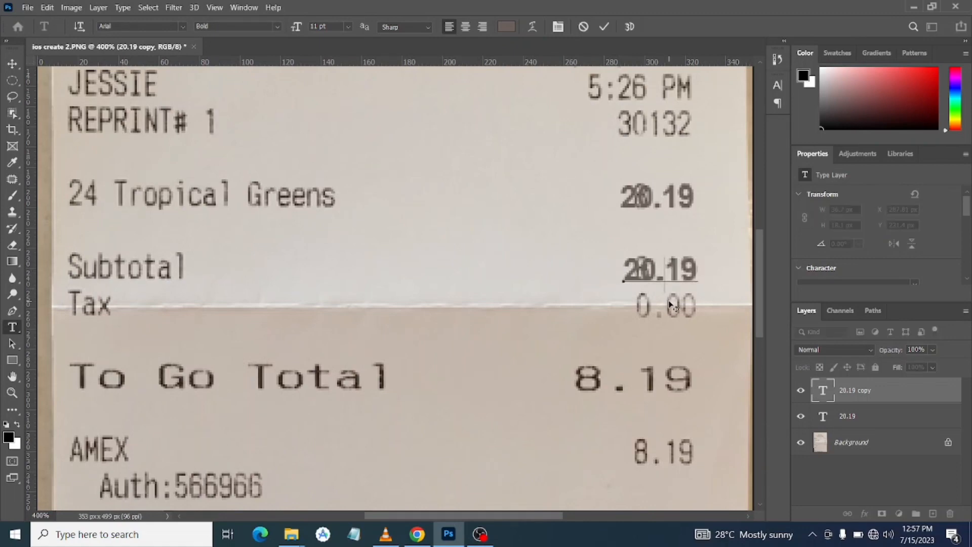
left_click(605, 26)
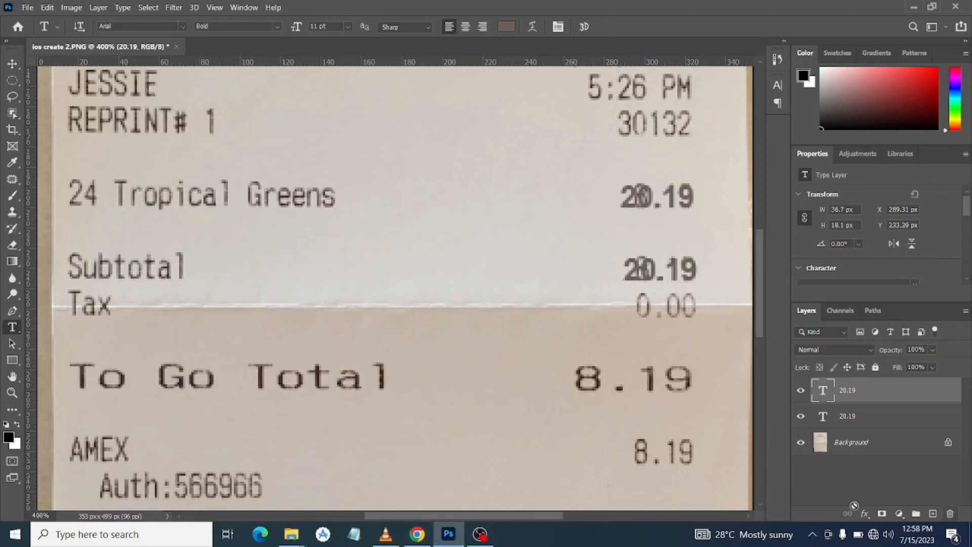
Select the Background layer and unlock it as an ordinary editable layer
left_click(877, 490)
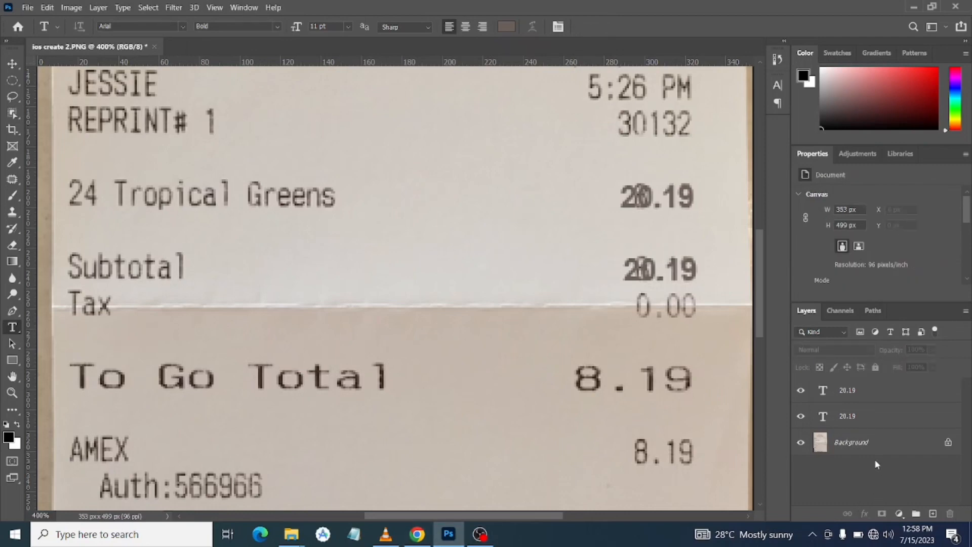
left_click(858, 443)
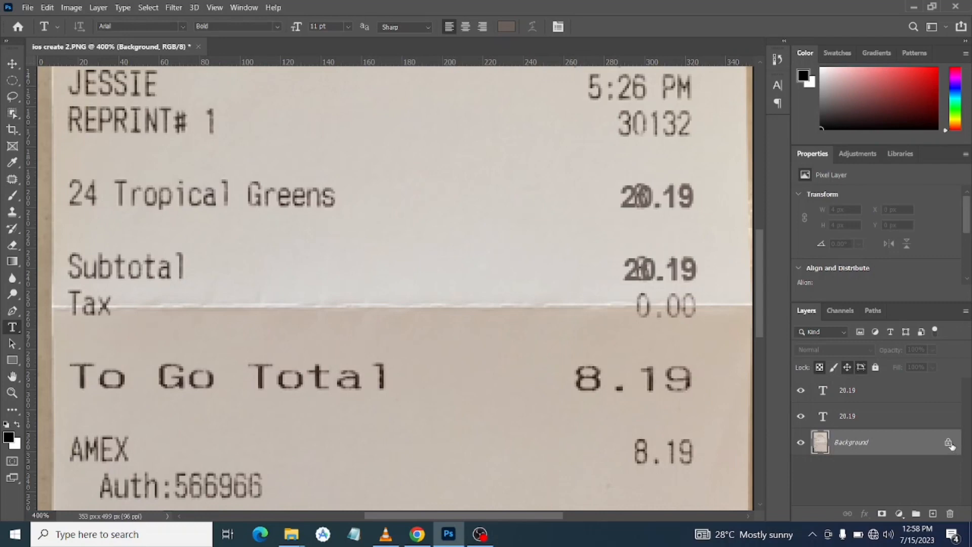
left_click(948, 442)
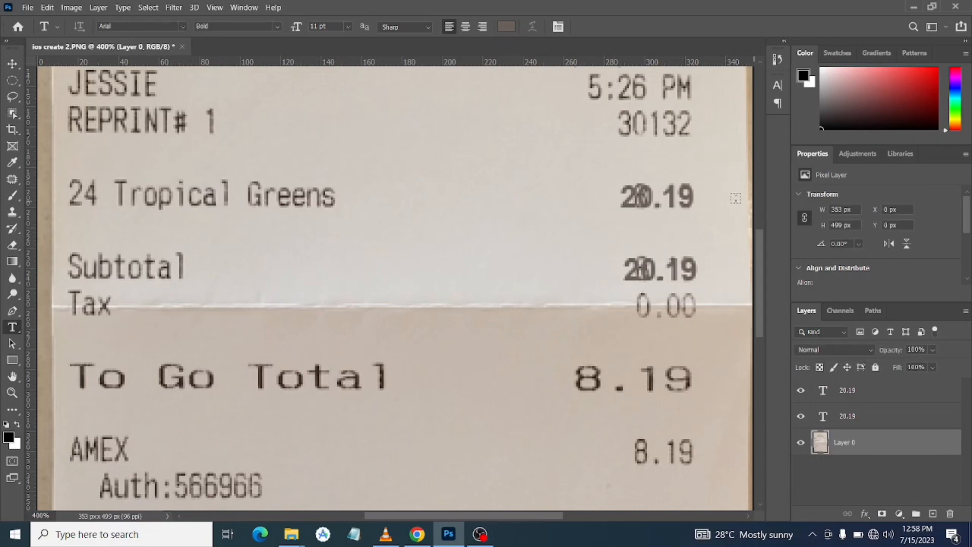
Patch out the original printed 8.19 behind the 24 Tropical Greens and Subtotal texts using nearby blank paper, and clear the selection
left_click(13, 180)
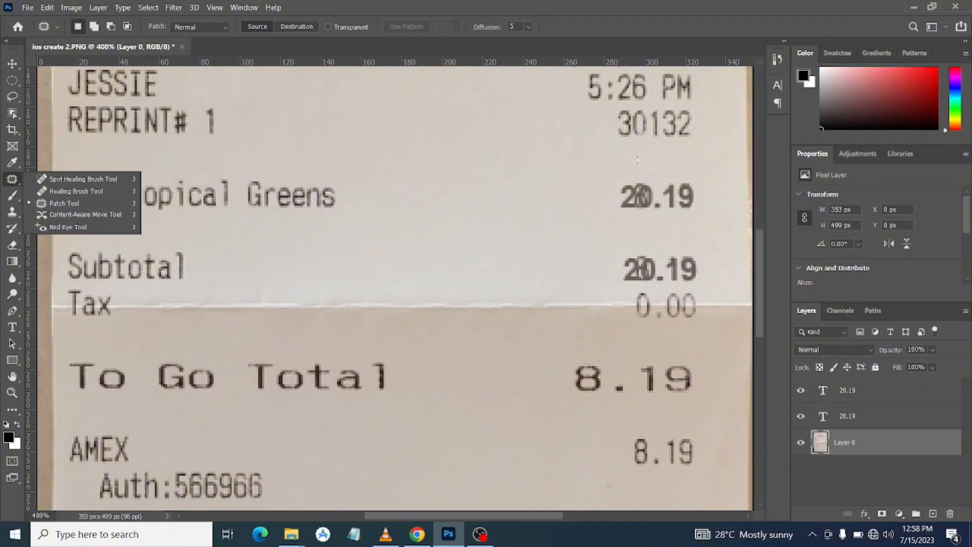
mouse_move(605, 161)
left_mouse_down()
mouse_move(614, 303)
mouse_move(637, 288)
mouse_move(703, 282)
mouse_move(717, 263)
mouse_move(703, 183)
mouse_move(662, 164)
mouse_move(604, 167)
left_mouse_up()
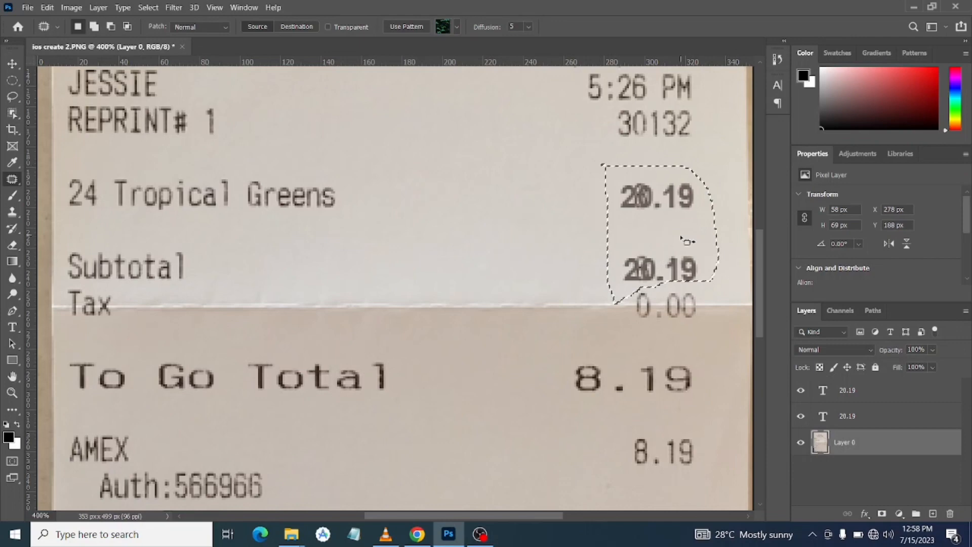
left_click_drag(686, 241, 531, 248)
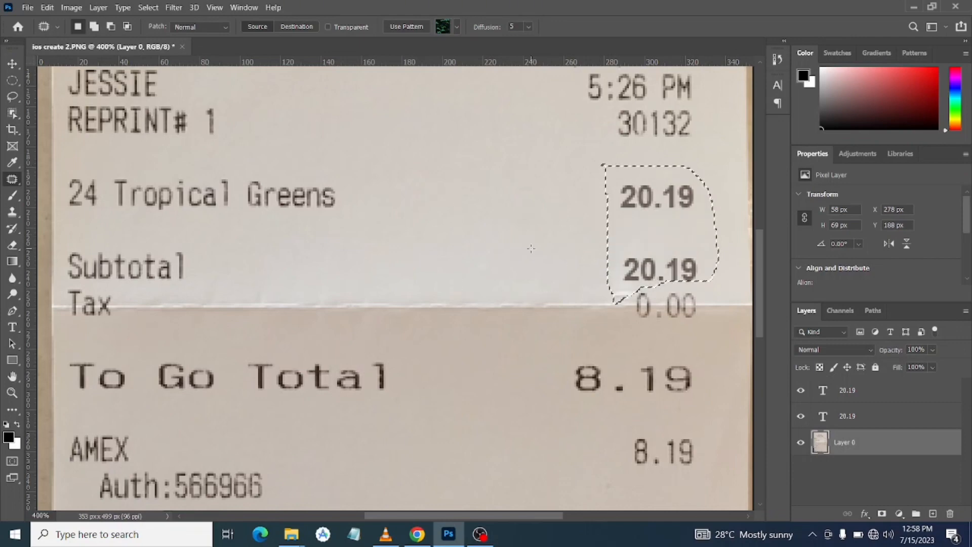
key("ctrl+d")
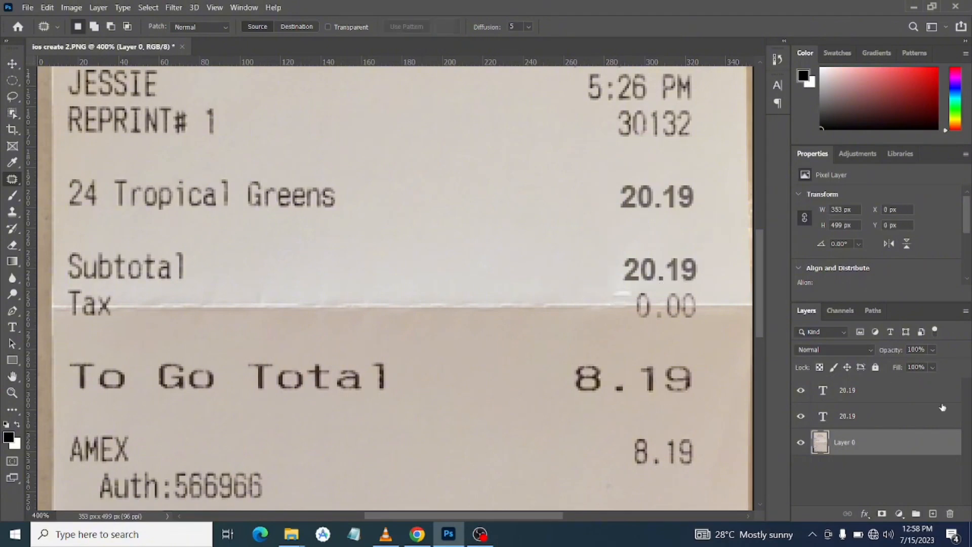
Try a lower opacity on the 24 Tropical Greens 20.19 text and restore it to 100%
left_click(882, 394)
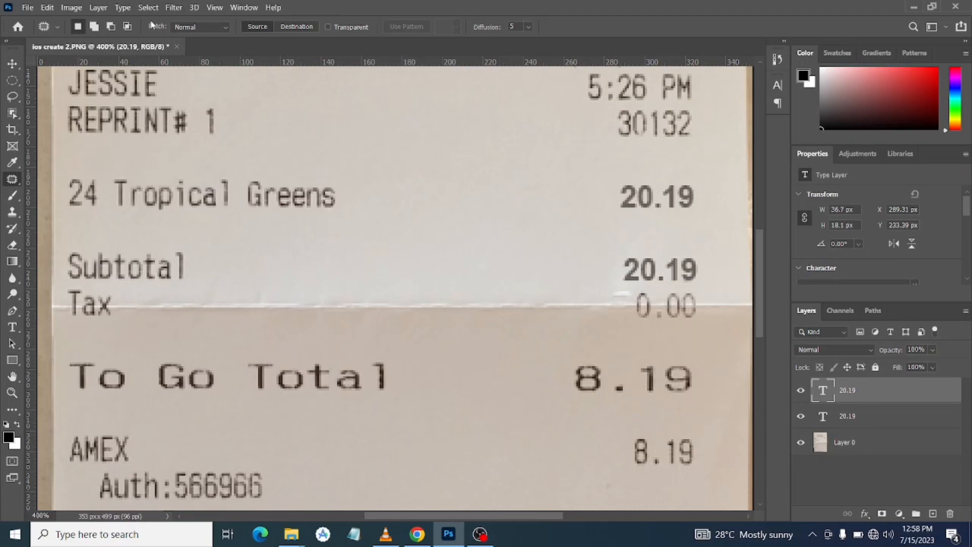
left_click(12, 329)
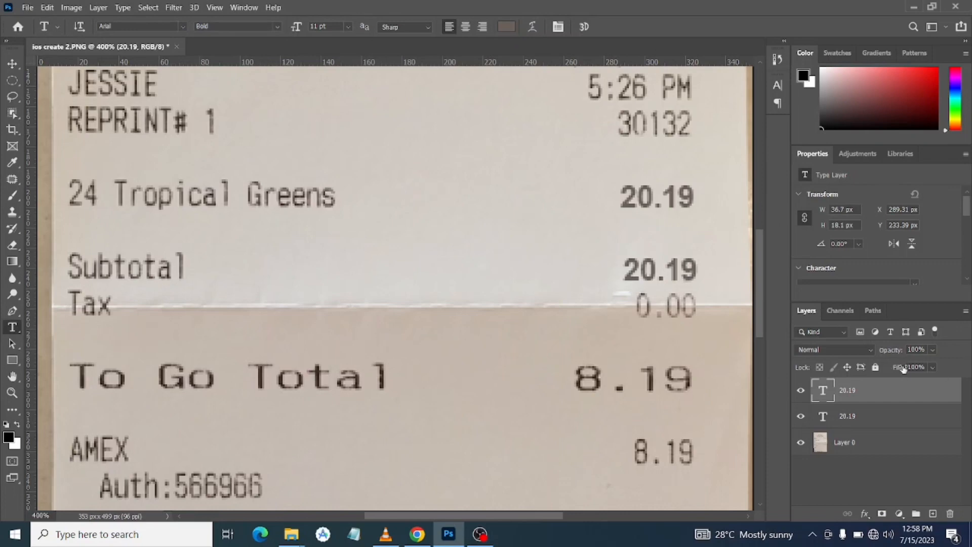
left_click(933, 351)
left_click(871, 415)
left_click(934, 350)
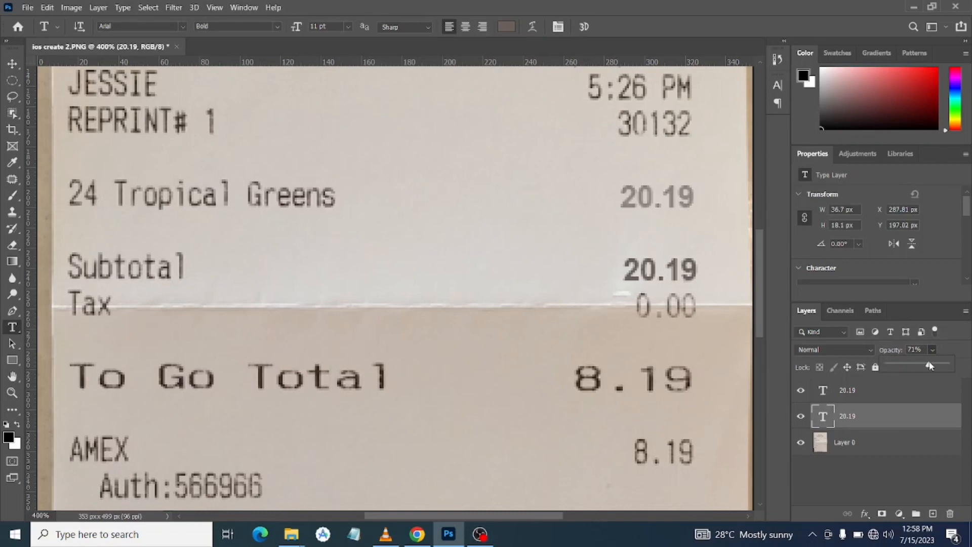
left_click_drag(930, 365, 940, 367)
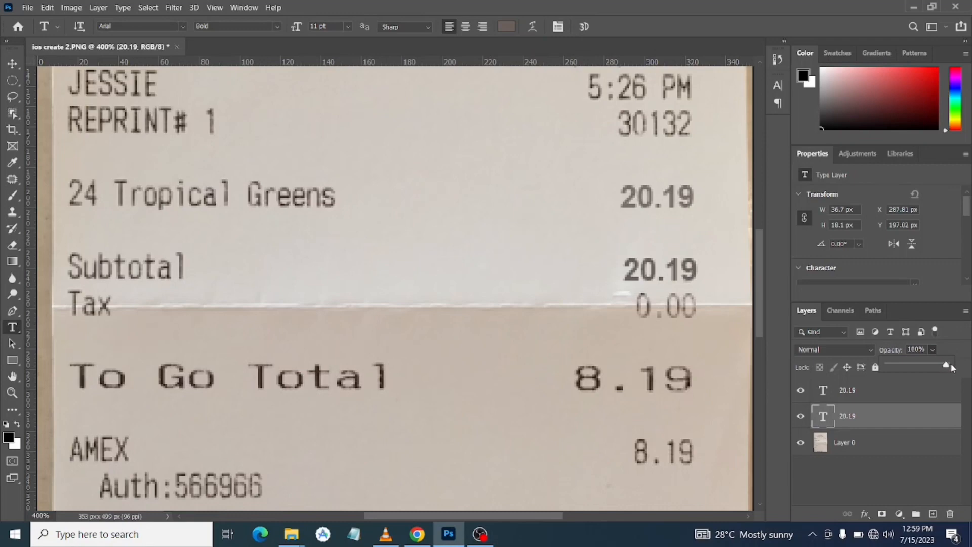
left_click(959, 343)
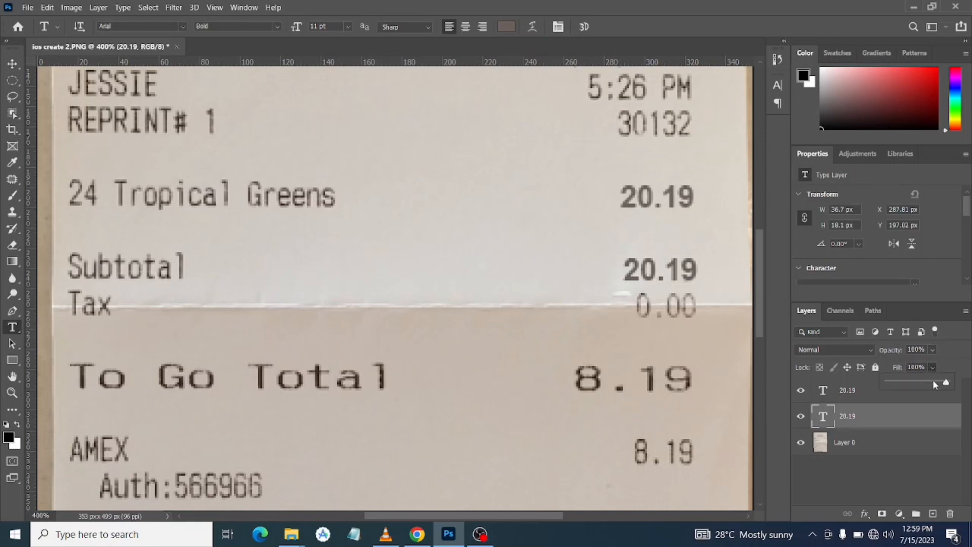
Set the 24 Tropical Greens and Subtotal 20.19 texts to the Arial Regular style
left_click(873, 488)
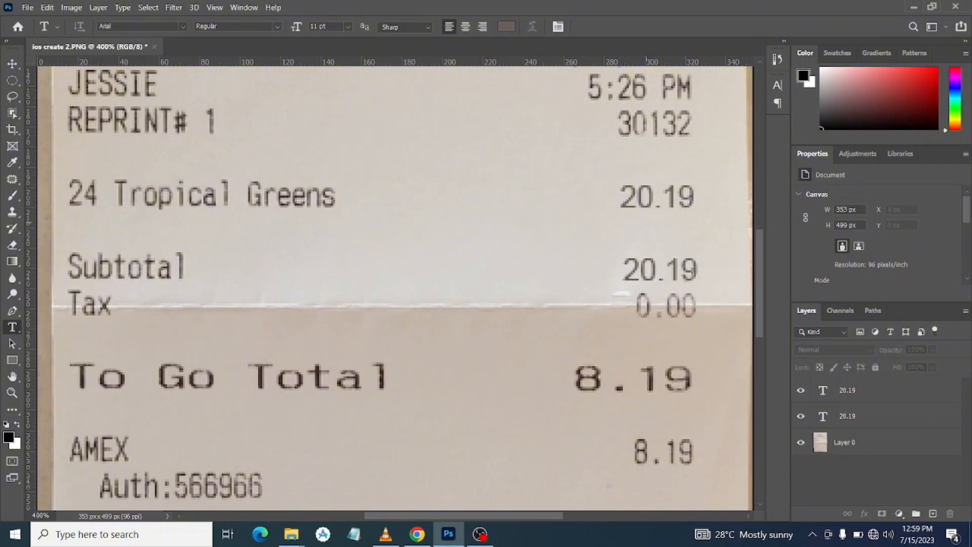
left_click(691, 267)
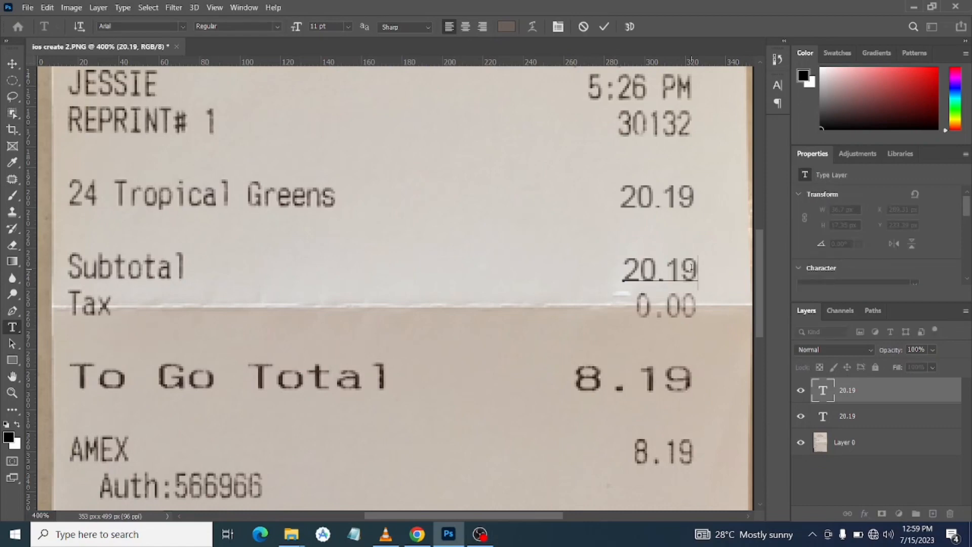
left_click(605, 28)
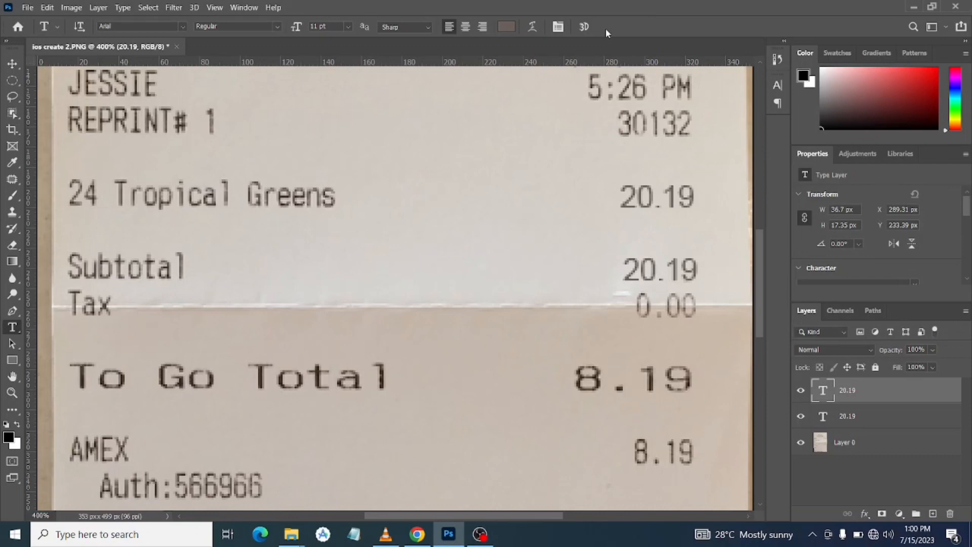
Duplicate the Subtotal 20.19 text layer and place the copy over the AMEX amount
key("j")
key("t")
key("ctrl+j")
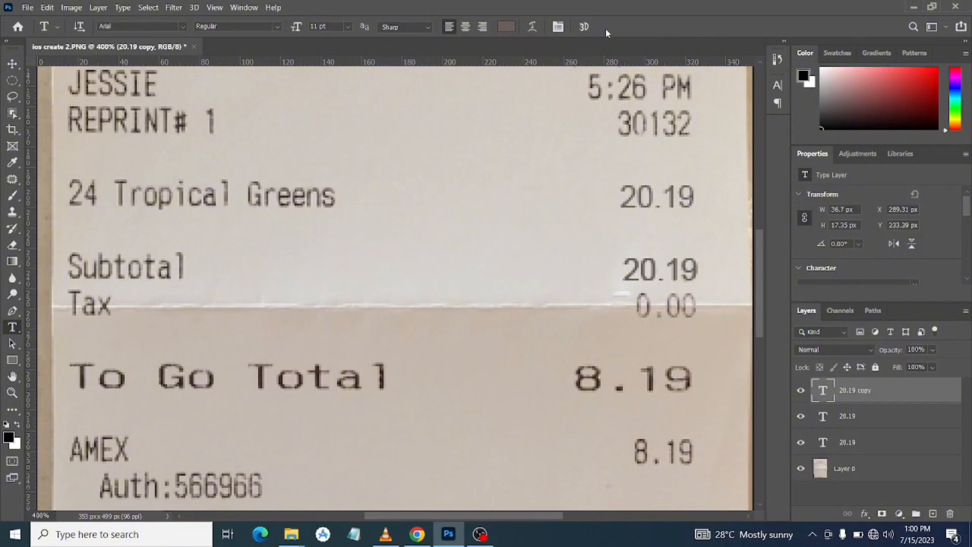
key("ctrl+t")
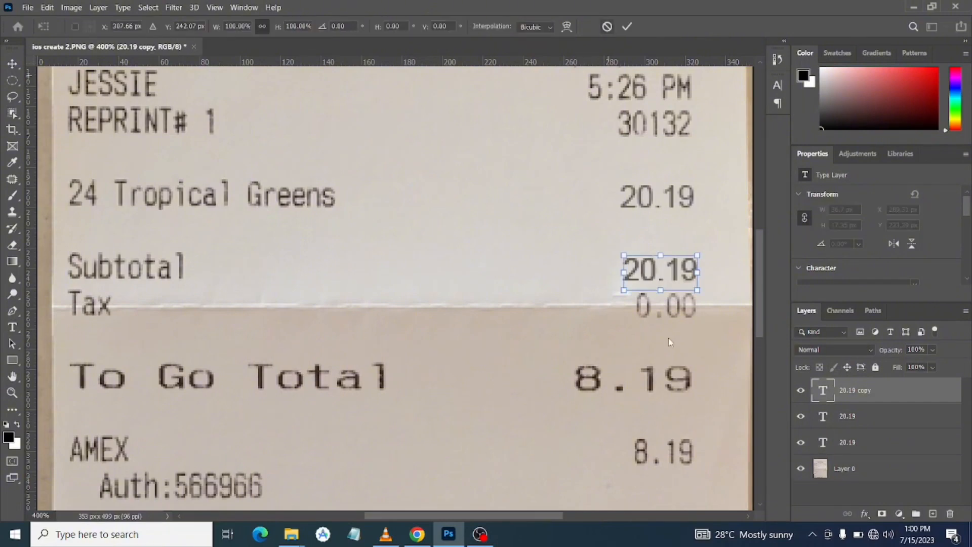
left_click_drag(674, 277, 648, 421)
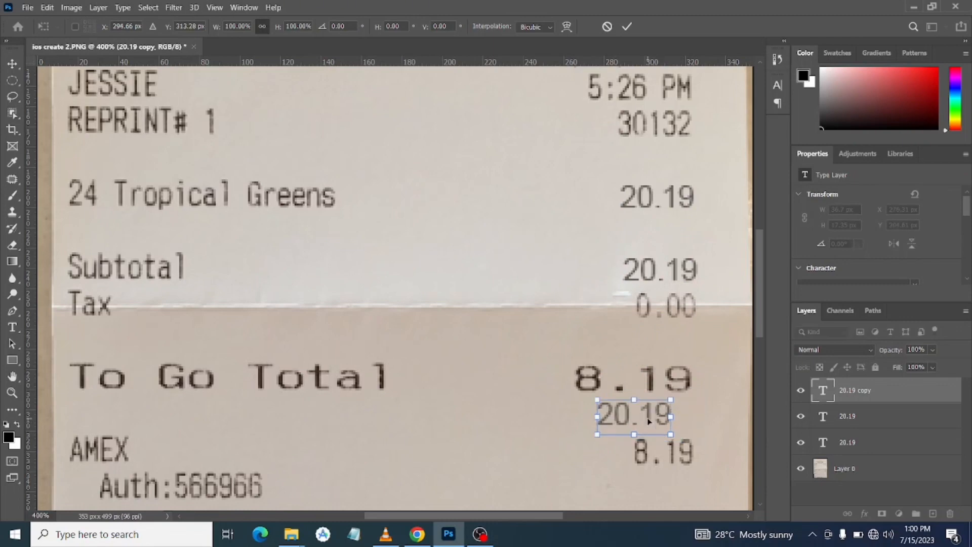
key("Return")
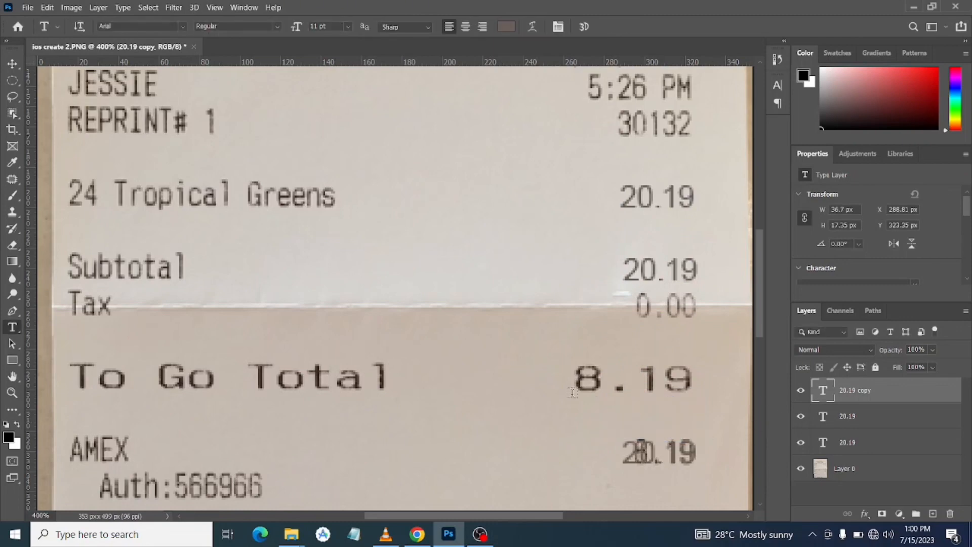
left_click(12, 80)
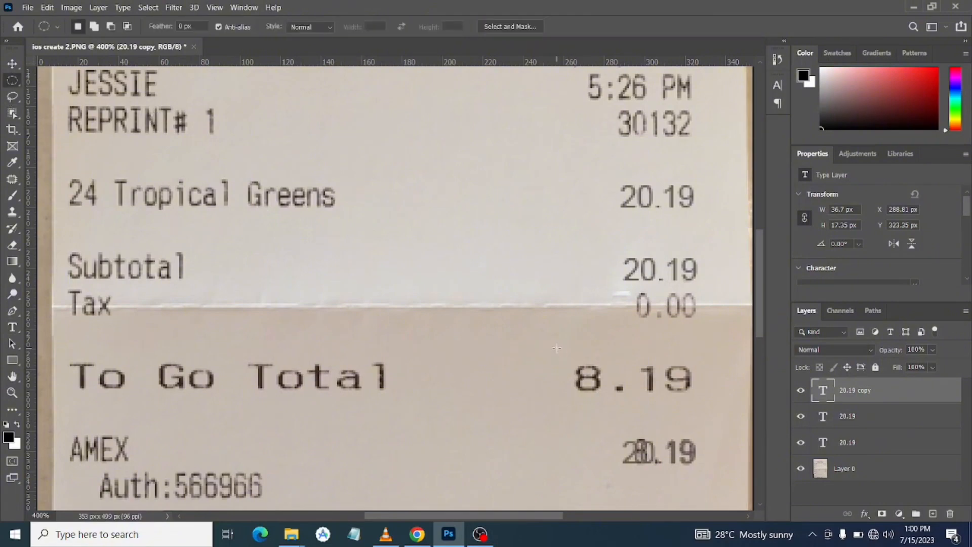
left_click_drag(557, 348, 668, 421)
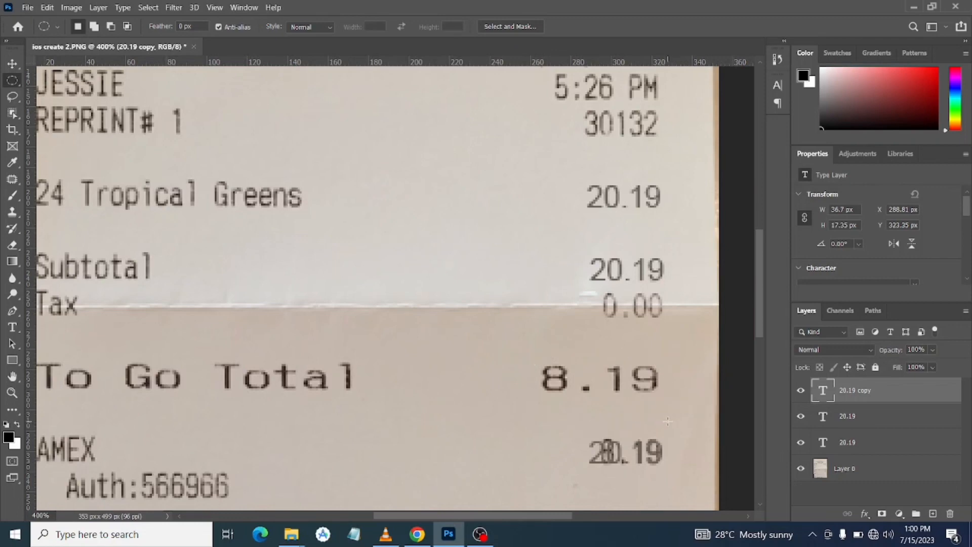
left_click(669, 424)
Duplicate the AMEX 20.19 text layer and move the copy up to just below the To Go Total amount
key("ctrl+j")
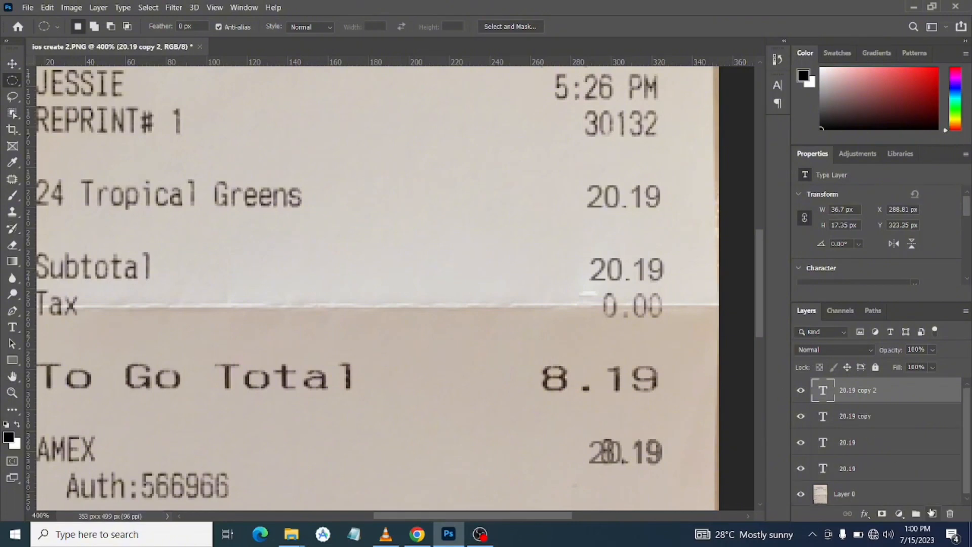
key("ctrl+t")
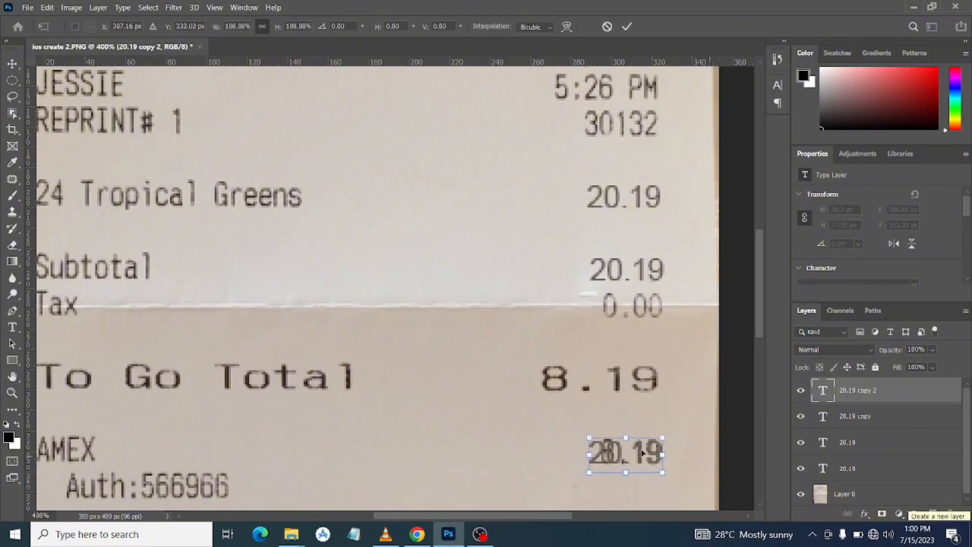
left_click_drag(639, 455, 598, 412)
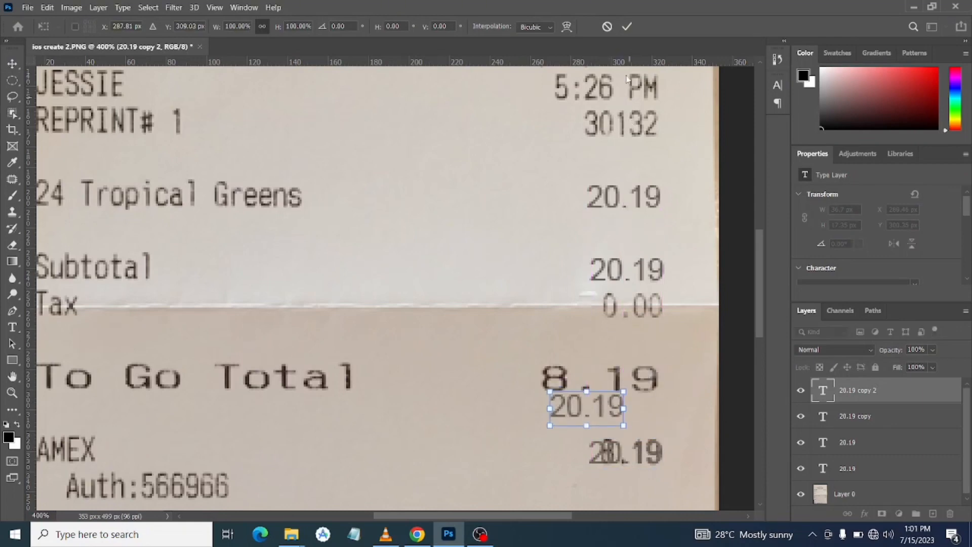
left_click(626, 29)
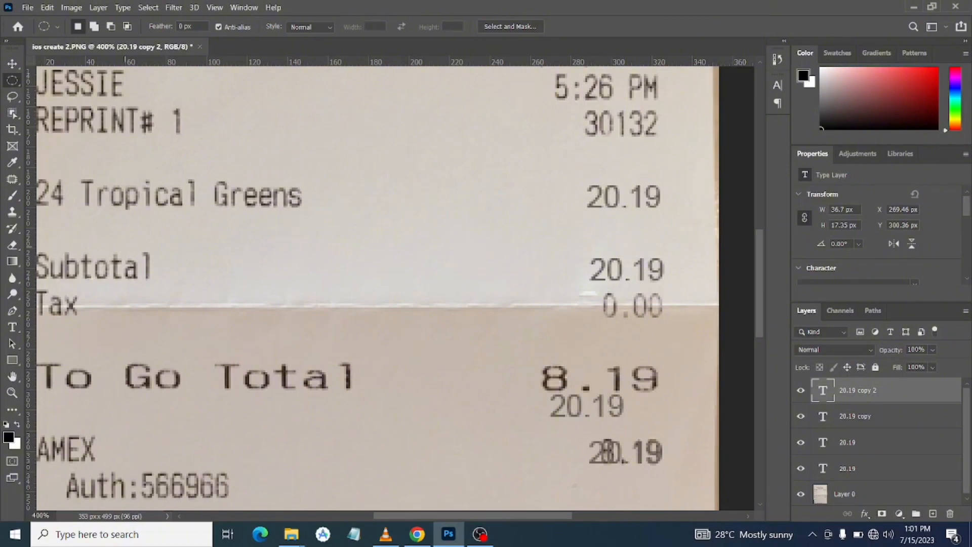
Resize the newest 20.19 text copy to 14 pt and position it over the printed To Go Total amount
left_click(12, 327)
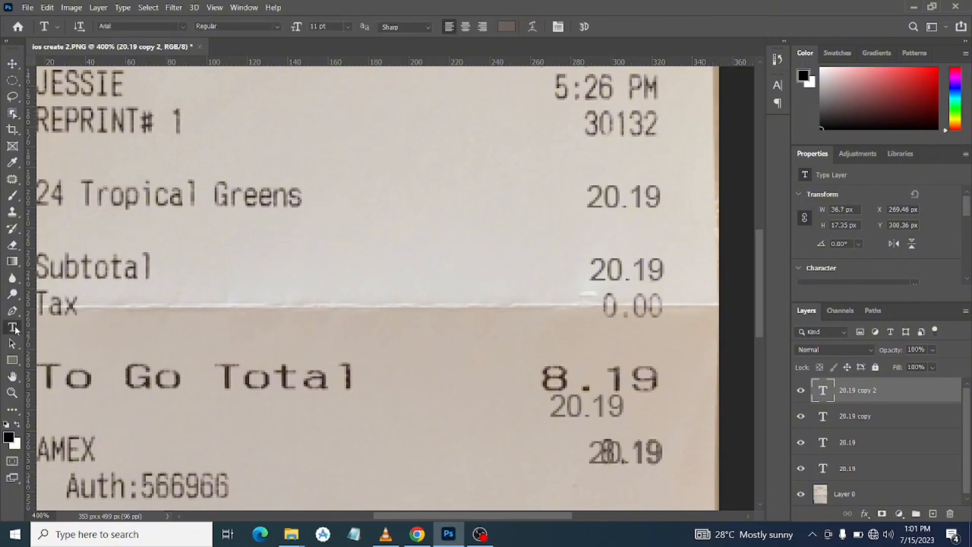
left_click(606, 411)
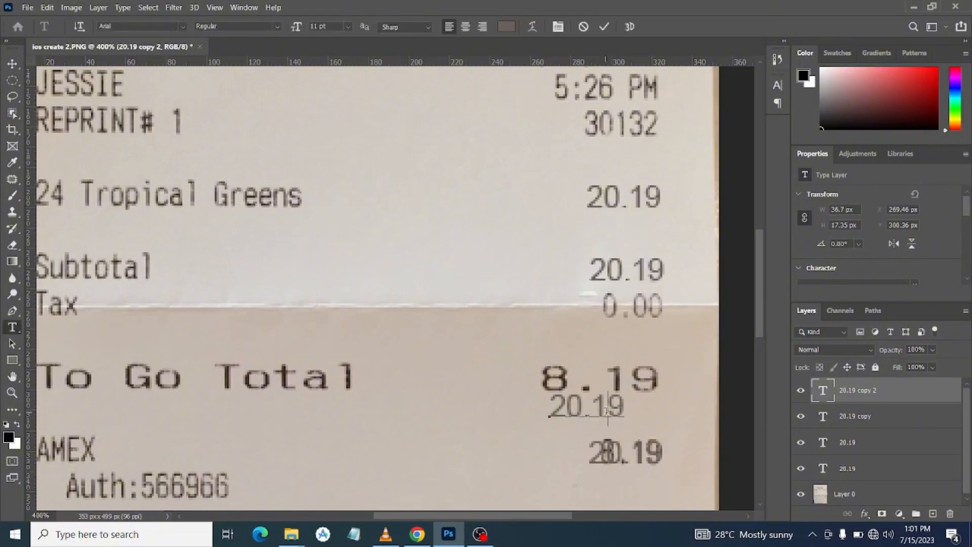
double_click(606, 412)
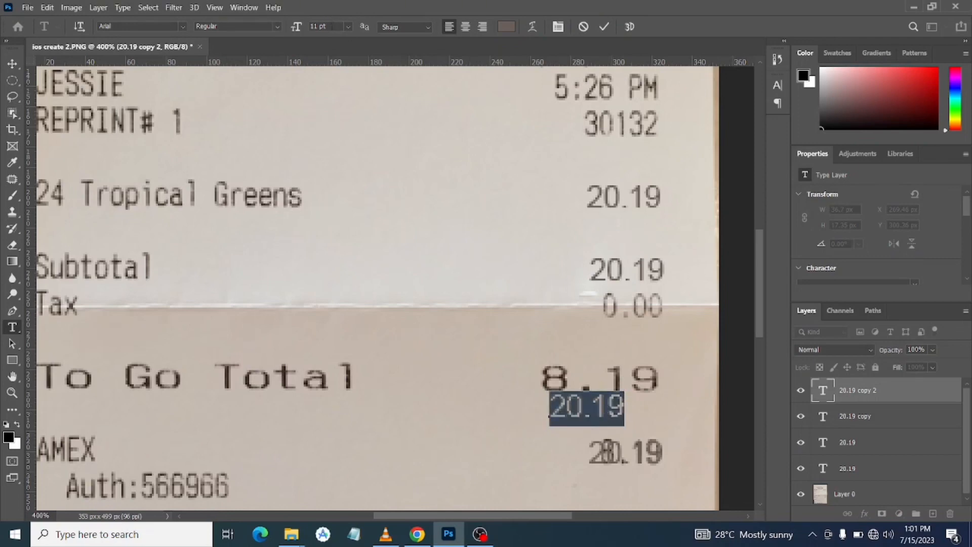
key("Up")
key("Up")
key("Up")
key("Up")
key("Up")
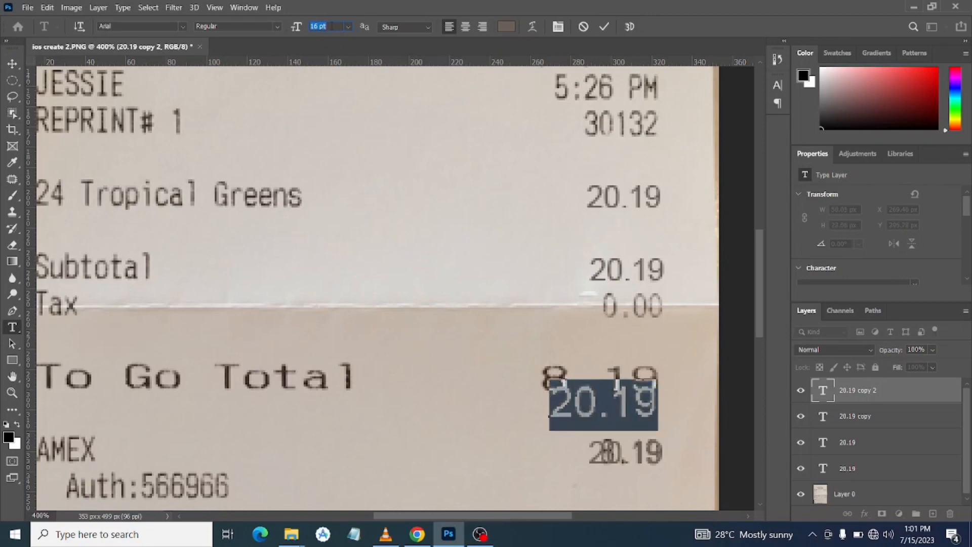
key("Up")
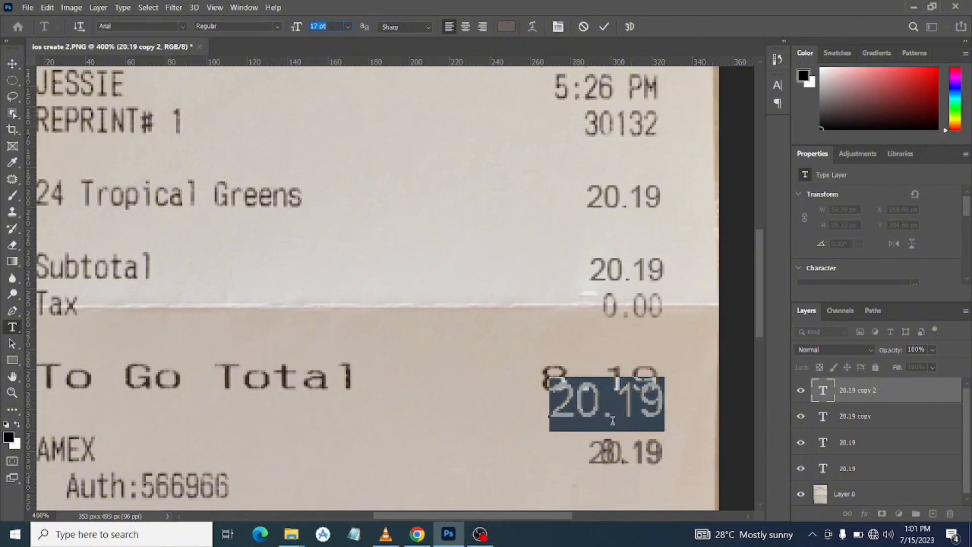
mouse_move(650, 491)
left_mouse_down()
mouse_move(640, 479)
mouse_move(651, 482)
left_mouse_up()
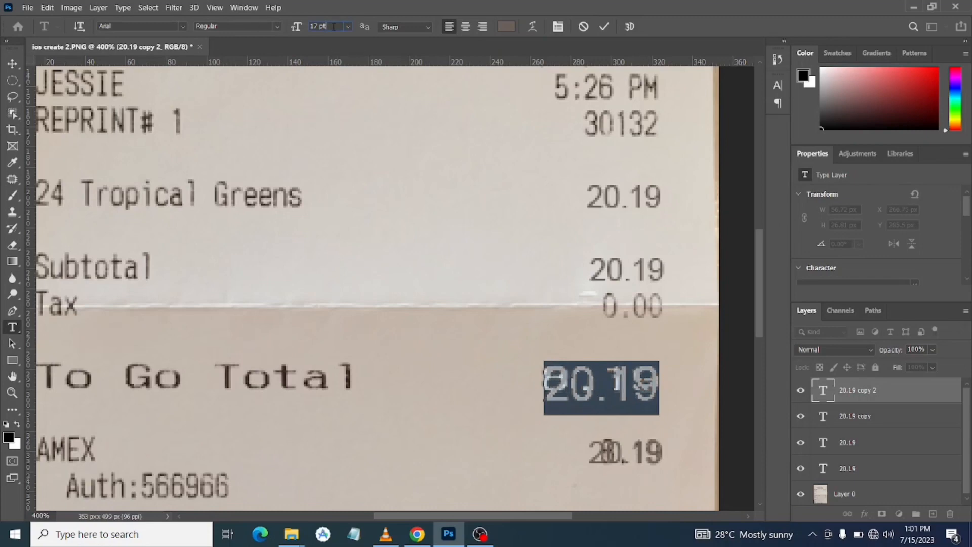
key("Down")
key("Down")
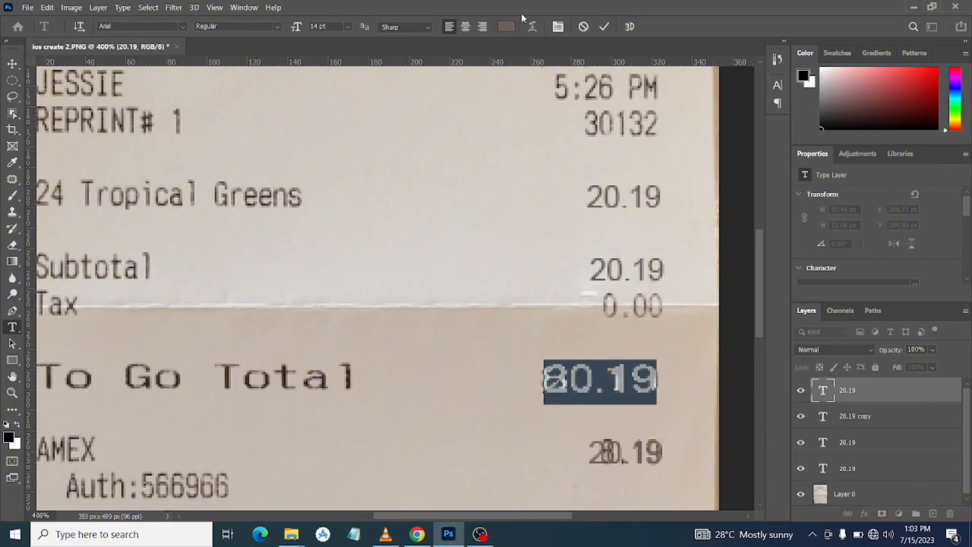
Recolour the To Go Total 20.19 text with a colour sampled from the printed word Total, darkened to a deep brown
left_click(507, 27)
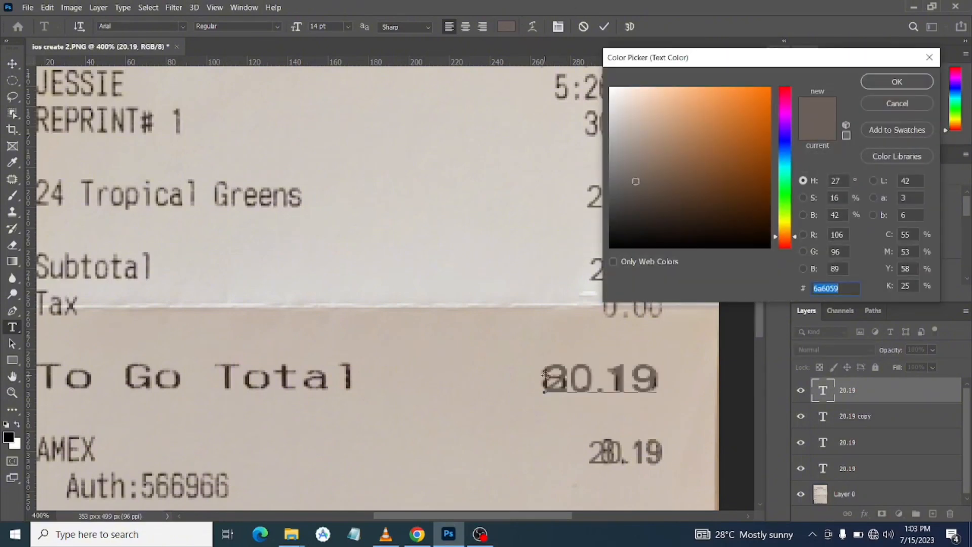
scroll(545, 375, "up", 3)
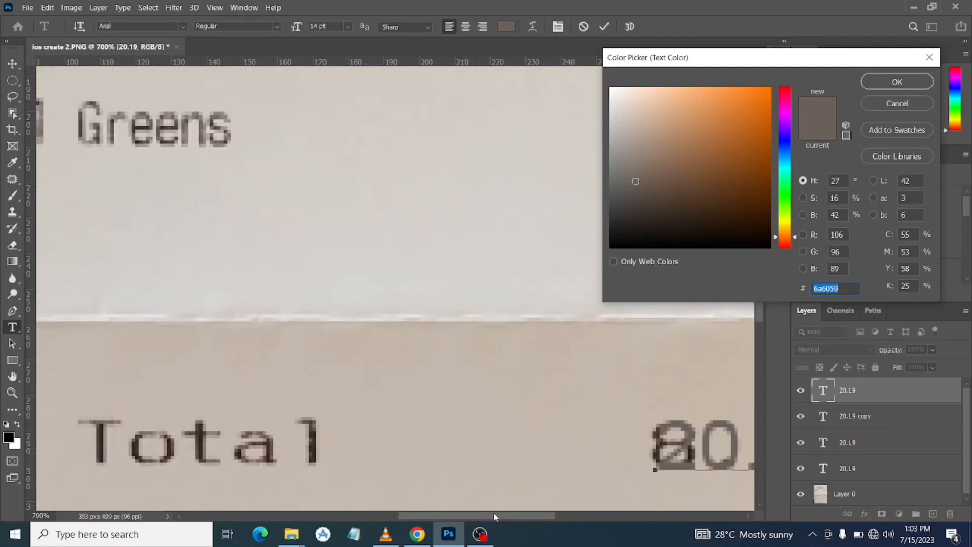
left_click(312, 440)
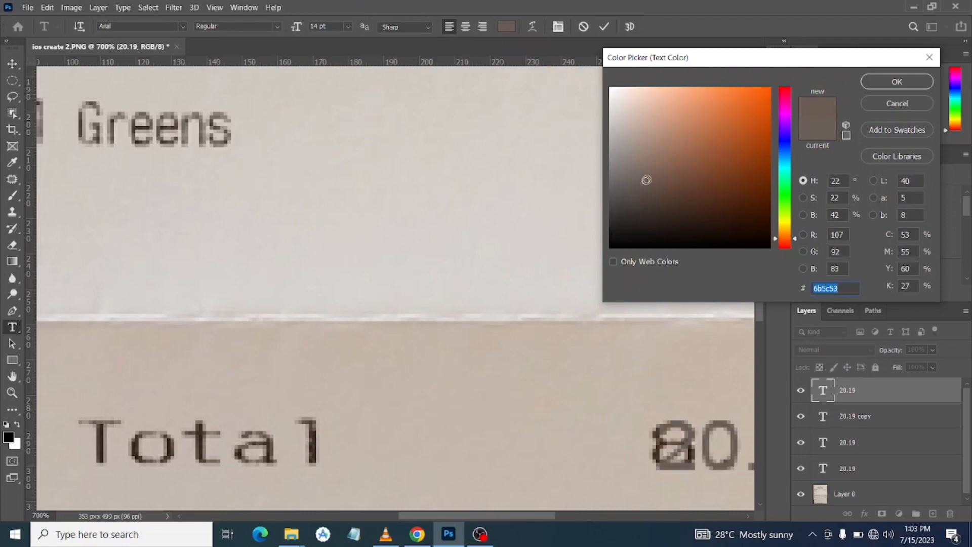
mouse_move(646, 181)
left_mouse_down()
mouse_move(640, 200)
mouse_move(631, 199)
mouse_move(661, 206)
left_mouse_up()
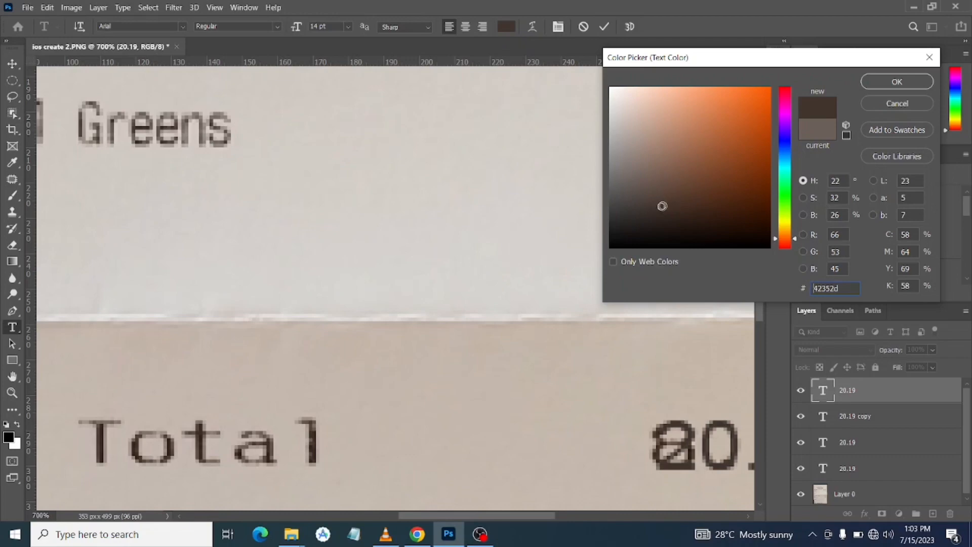
left_click(662, 207)
left_click(667, 207)
left_click(893, 87)
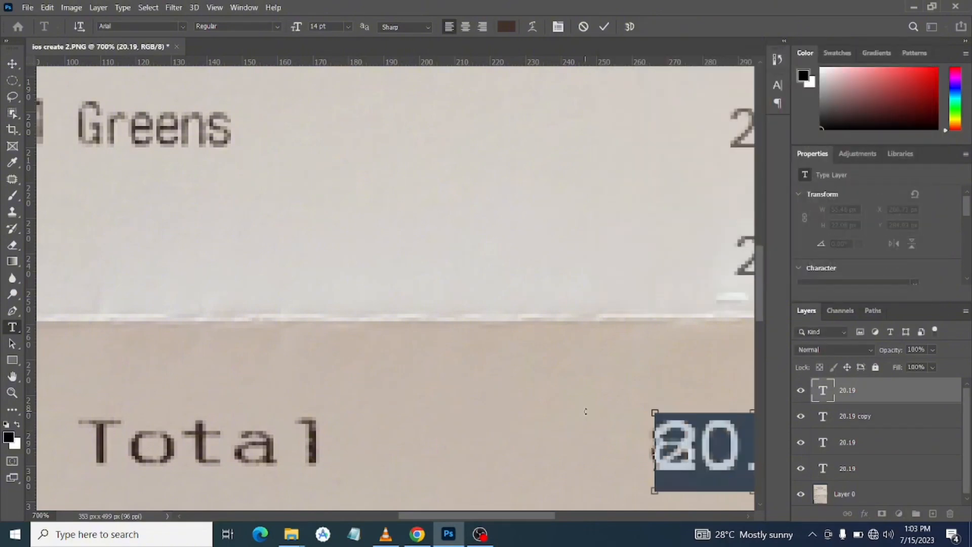
key("ctrl+minus")
key("ctrl+minus")
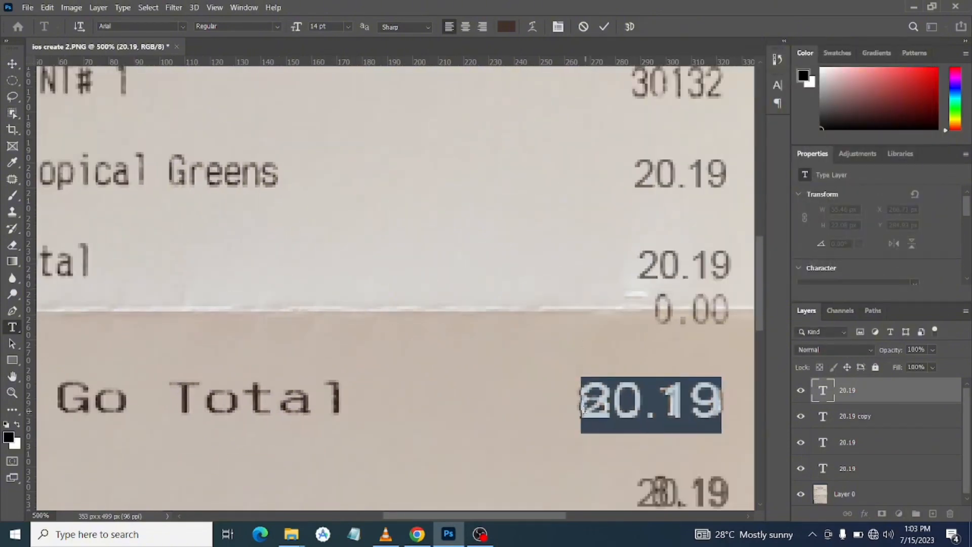
Patch out the old printed To Go Total amount on Layer 0, using an elliptical selection and blank paper as the source
left_click(605, 26)
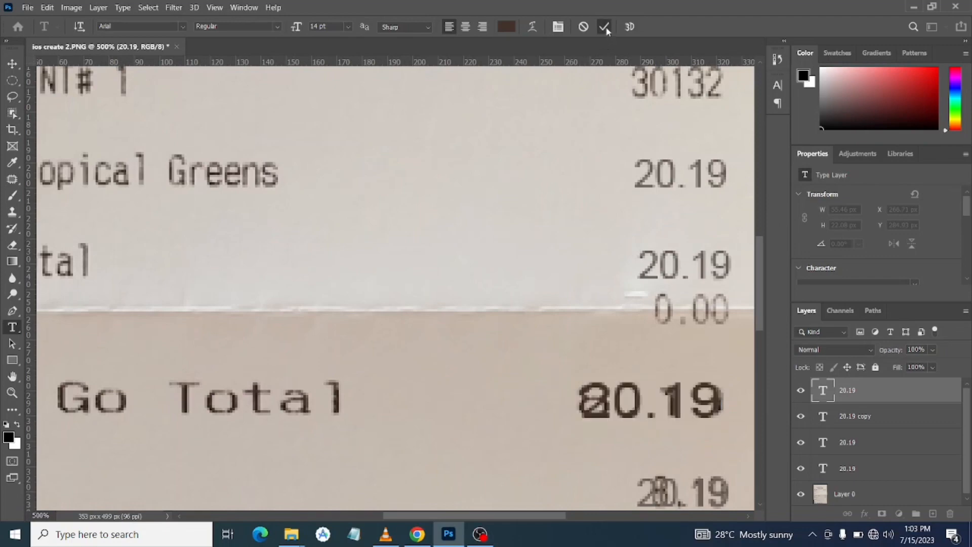
key("ctrl+minus")
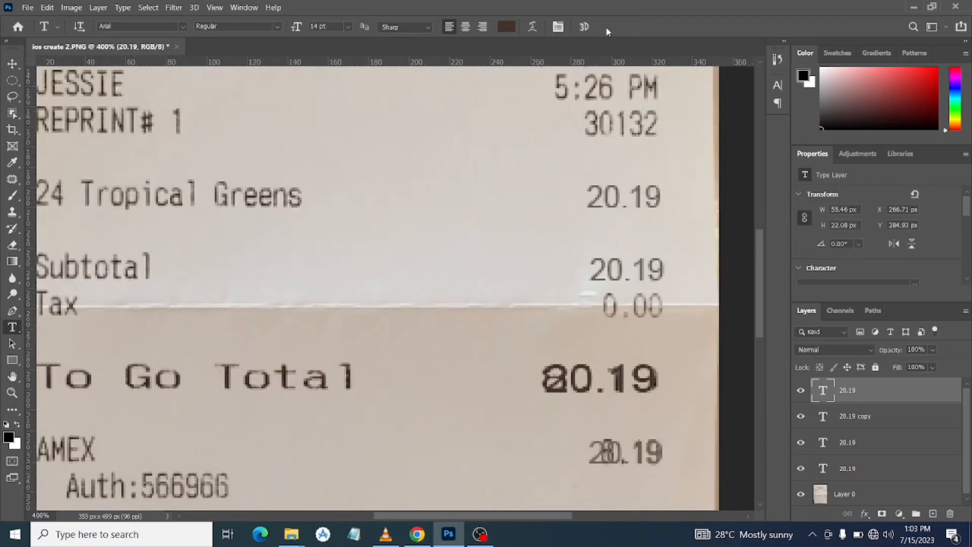
left_click(845, 494)
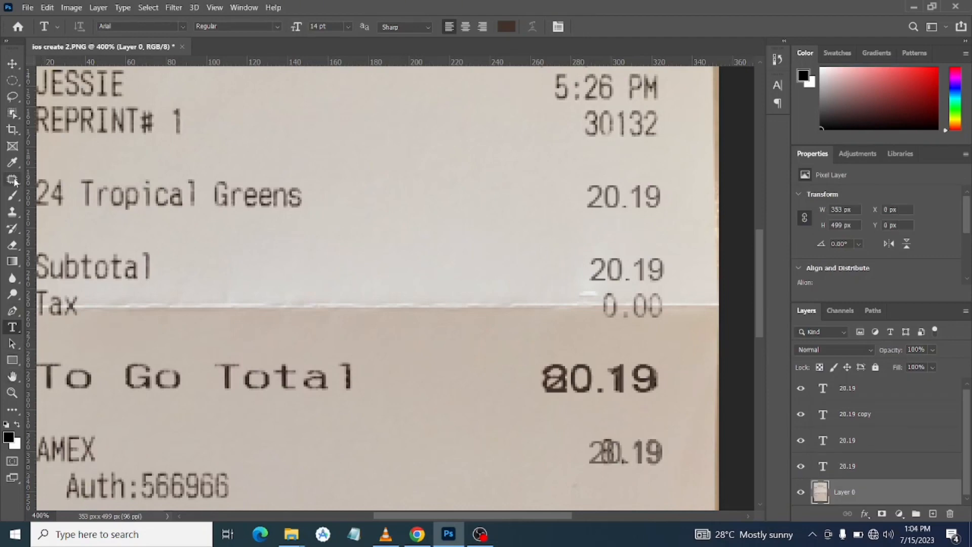
left_click(11, 86)
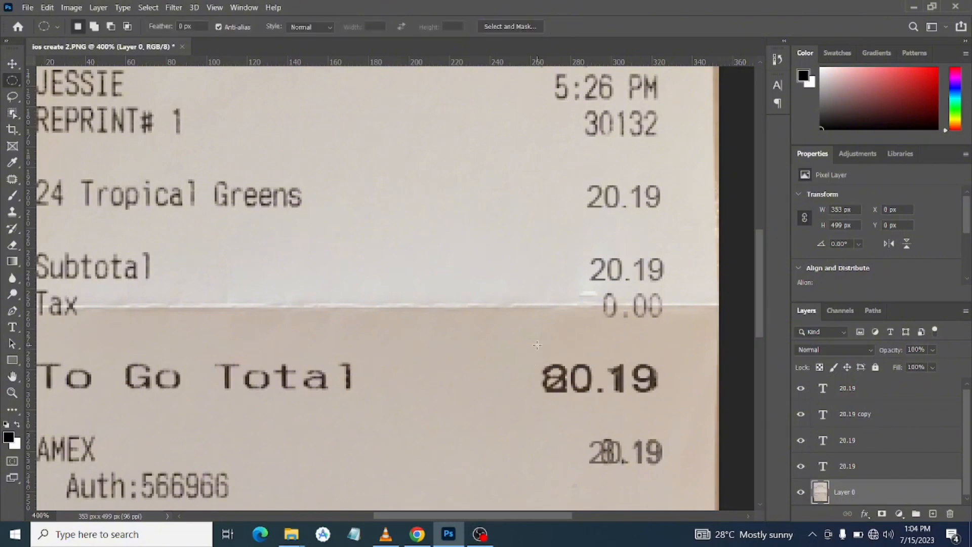
left_click_drag(537, 345, 666, 416)
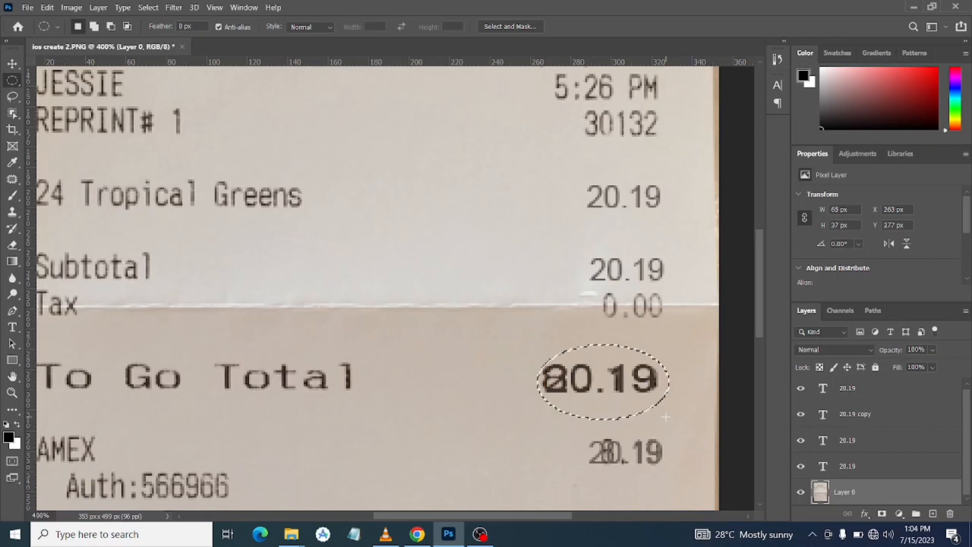
left_click(12, 179)
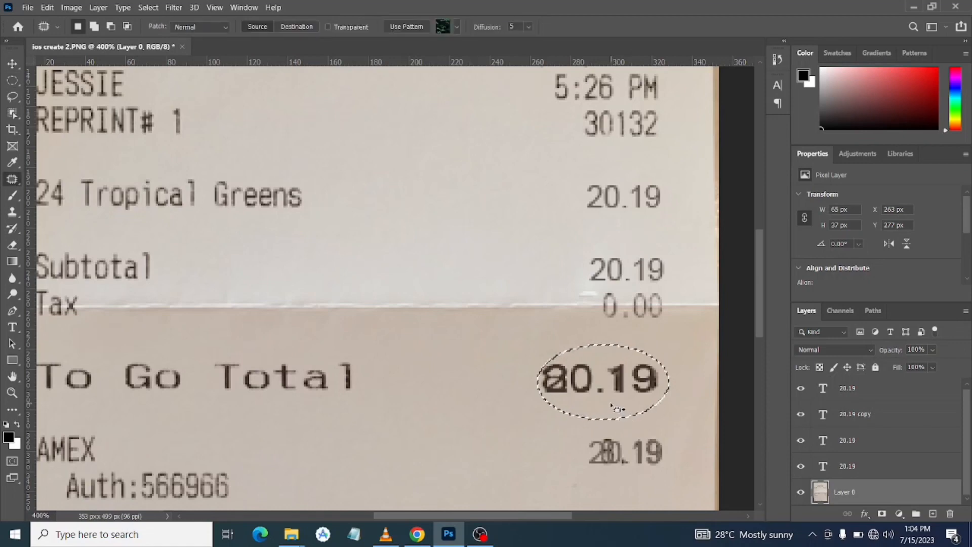
left_click_drag(613, 405, 473, 443)
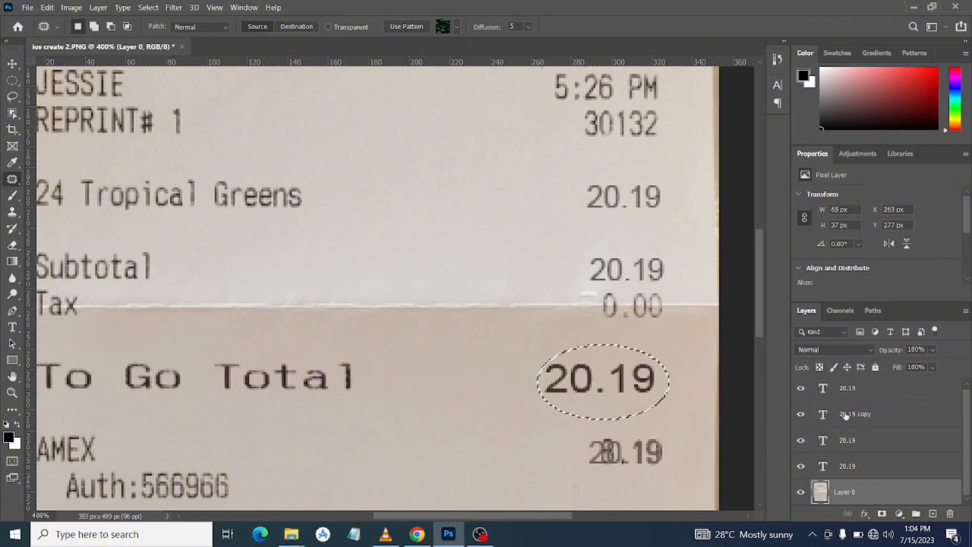
left_click(719, 380)
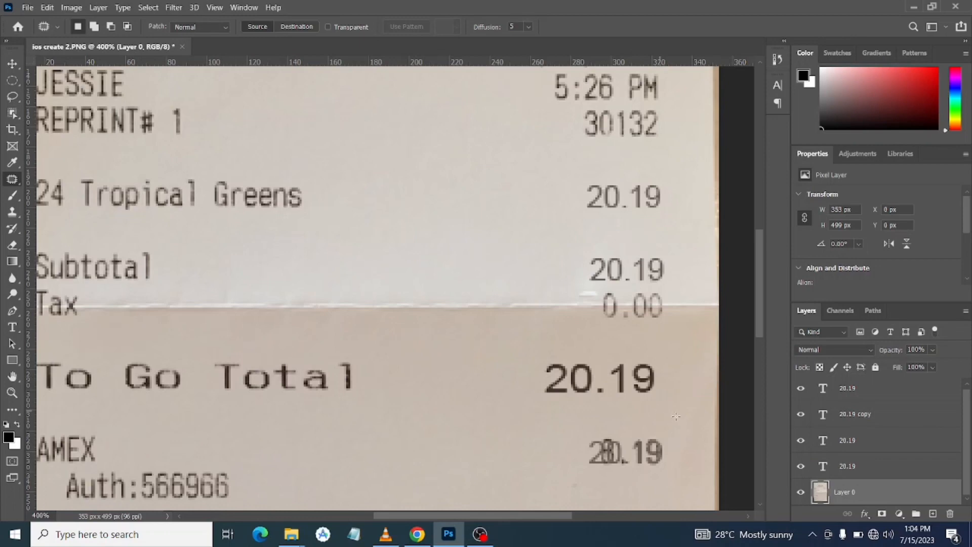
Outline the old AMEX amount on Layer 0, patch it out with nearby blank paper and deselect
mouse_move(673, 431)
left_mouse_down()
mouse_move(584, 429)
mouse_move(561, 446)
mouse_move(562, 459)
mouse_move(598, 483)
mouse_move(625, 484)
mouse_move(671, 467)
mouse_move(663, 430)
left_mouse_up()
left_click_drag(646, 465, 472, 468)
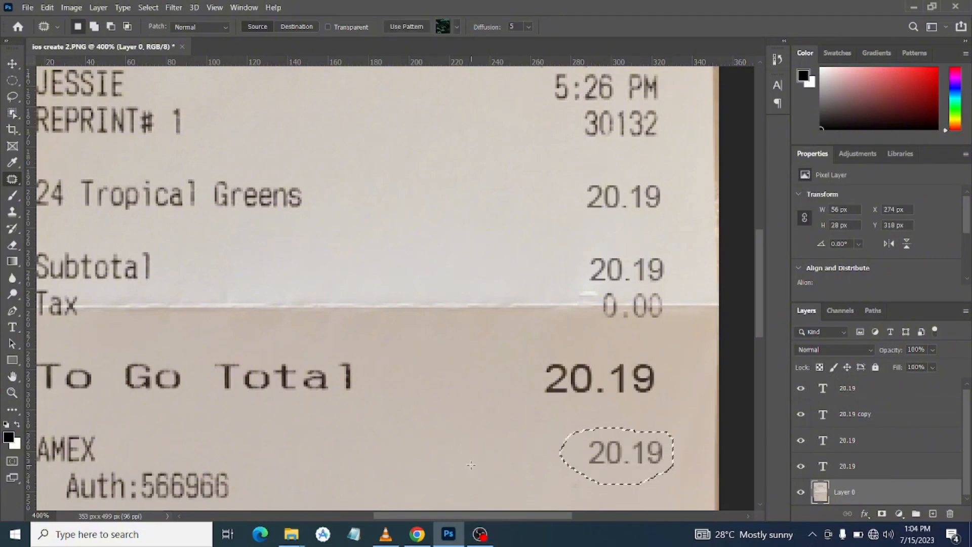
key("ctrl+d")
scroll(475, 470, "down", 5)
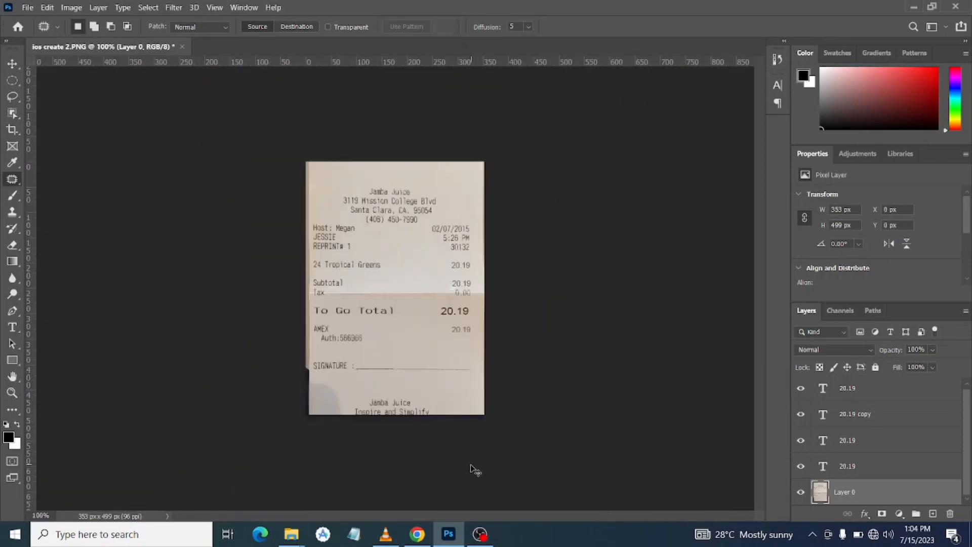
key("ctrl+plus")
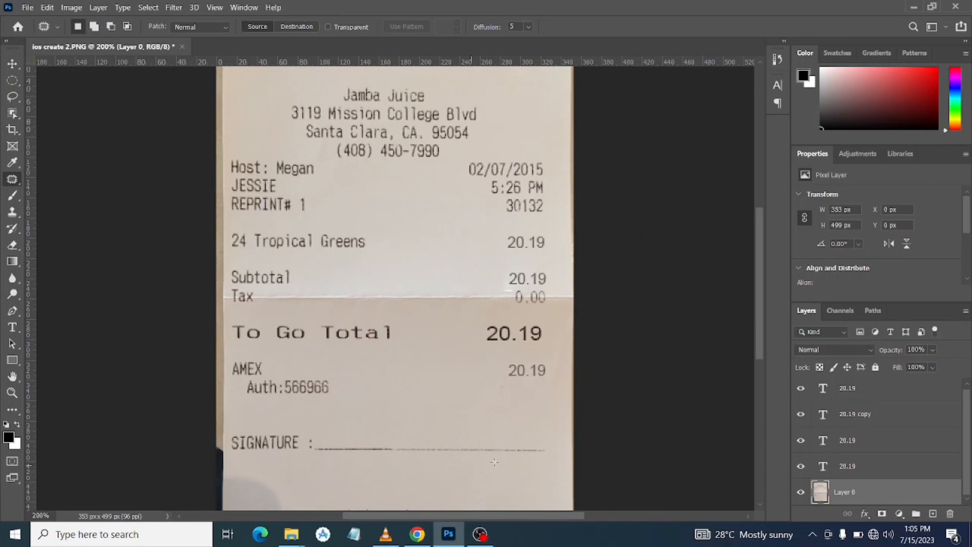
Toggle the 20.19 text layers' visibility one by one to find the layer covering the To Go Total amount
left_click(802, 467)
left_click(802, 466)
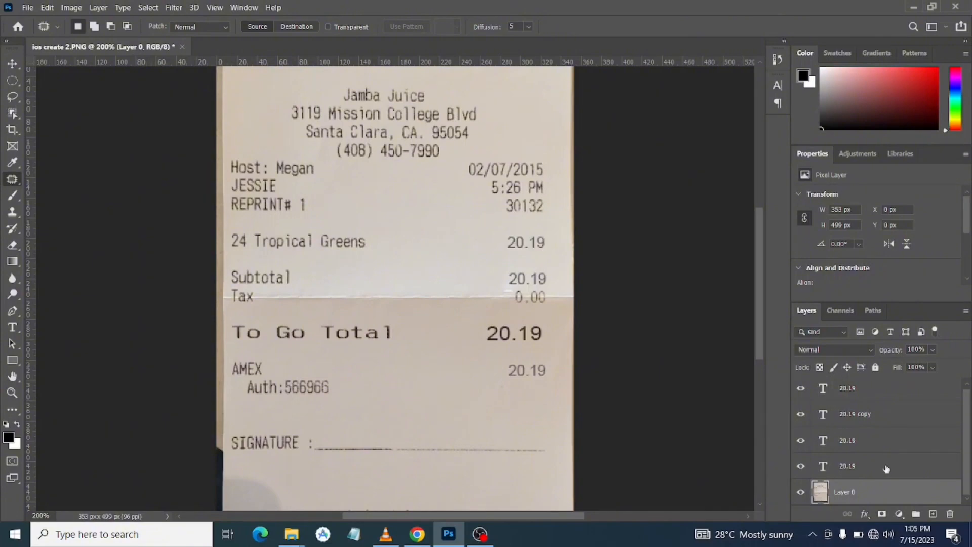
left_click(800, 440)
left_click(800, 441)
left_click_drag(970, 428, 970, 413)
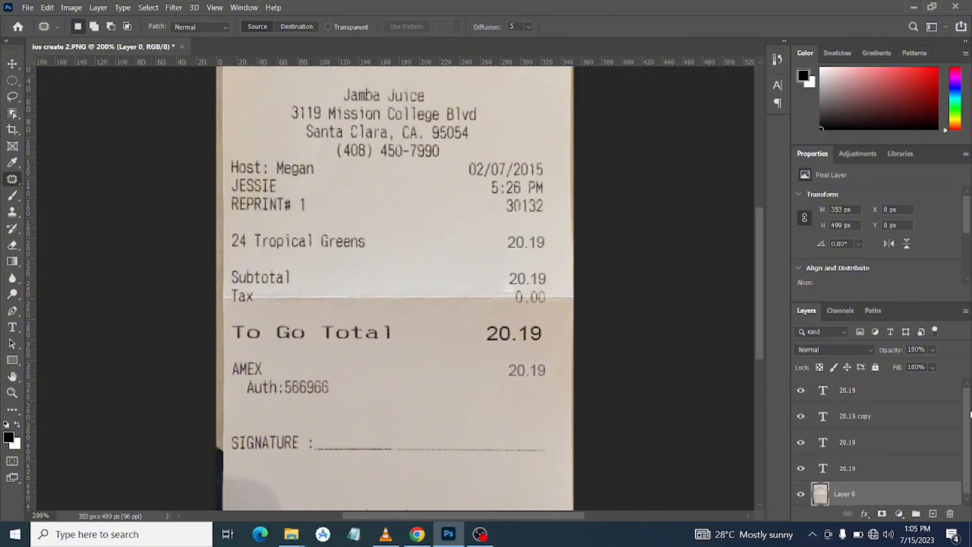
left_click(799, 391)
left_click(800, 391)
left_click(933, 350)
key("Down")
key("Down")
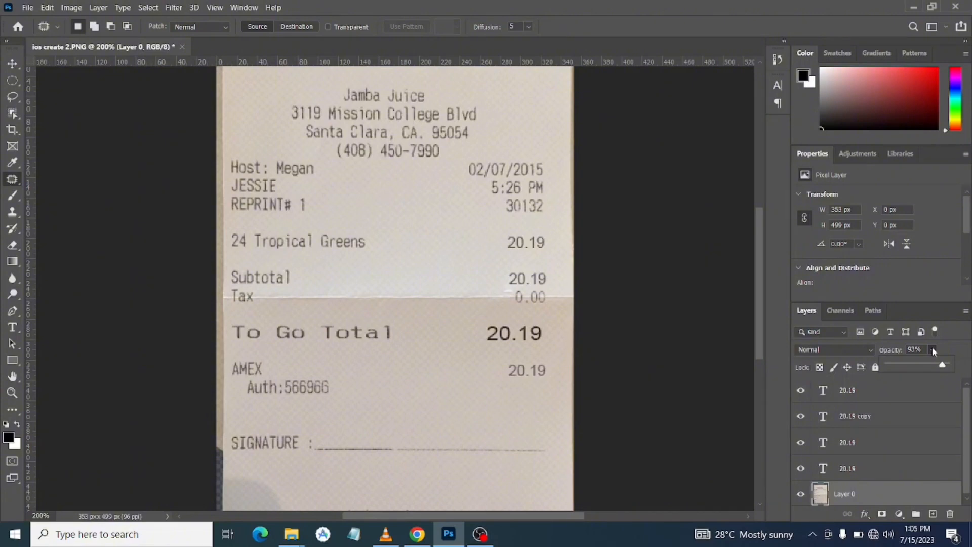
key("Up")
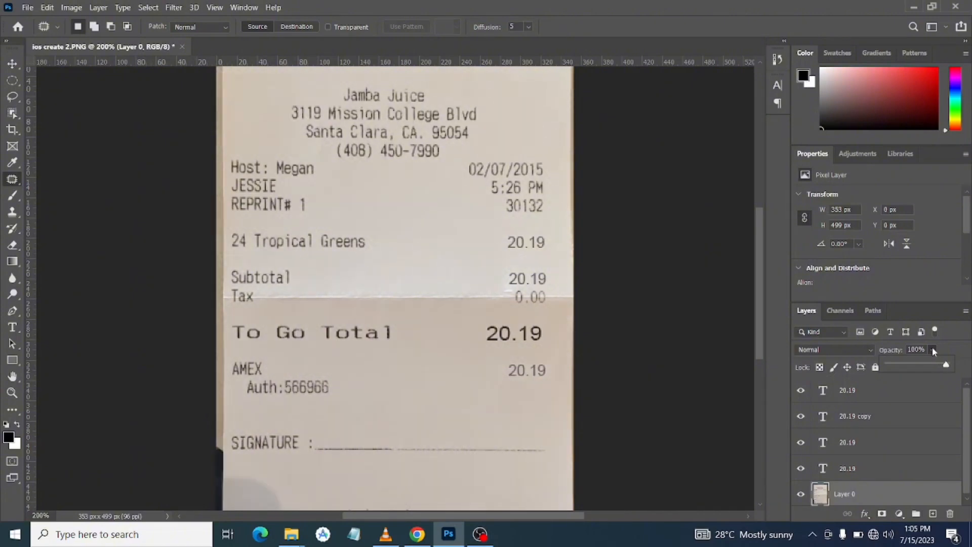
Reduce the fill of the To Go Total 20.19 text layer to 92%
left_click(874, 395)
left_click(873, 395)
left_click(933, 367)
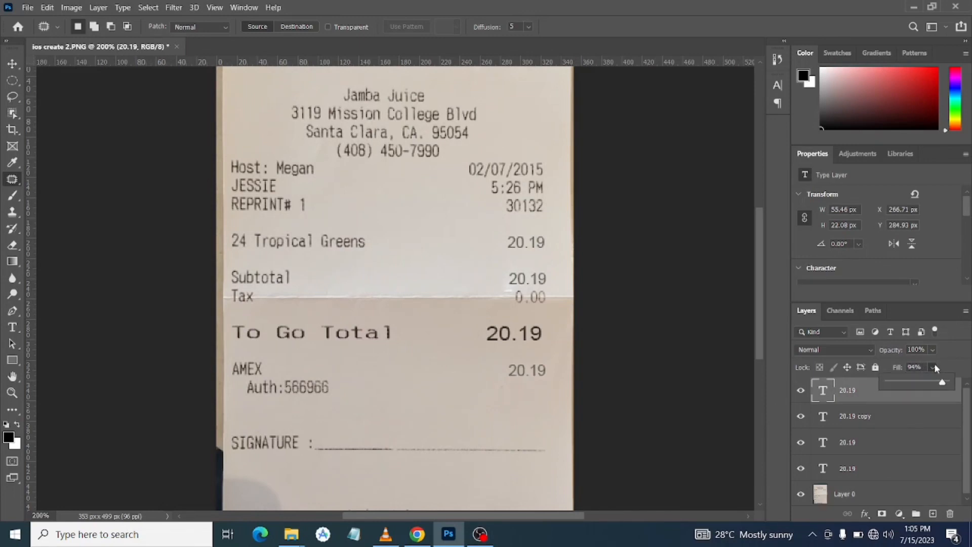
key("Down")
key("ctrl+minus")
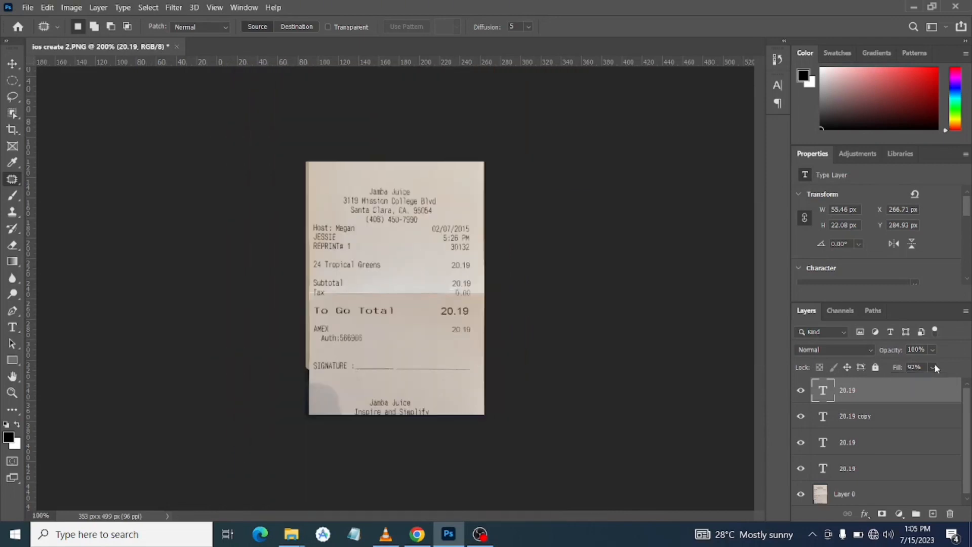
key("ctrl+plus")
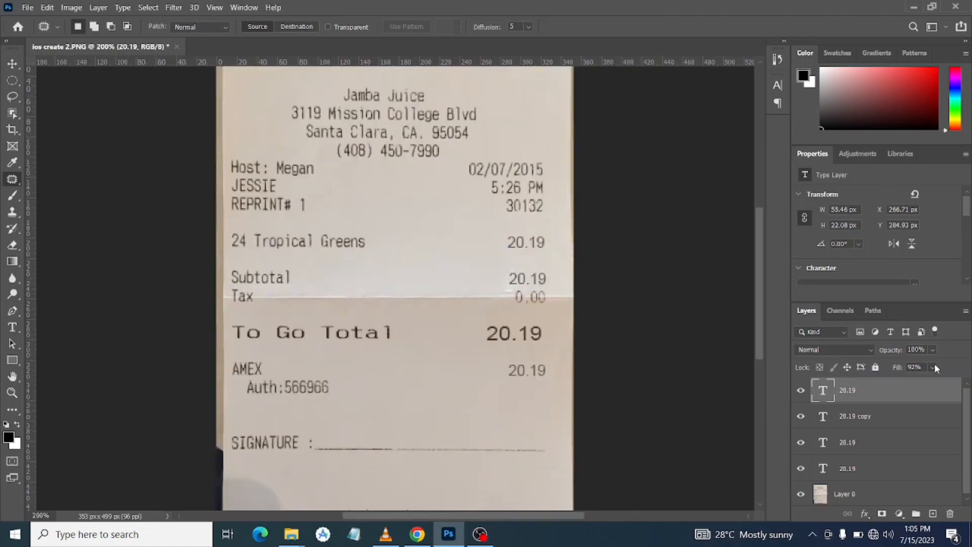
Nudge the To Go Total 20.19 text about 3 px to the right, in line with the other amounts' right edge
key("ctrl+t")
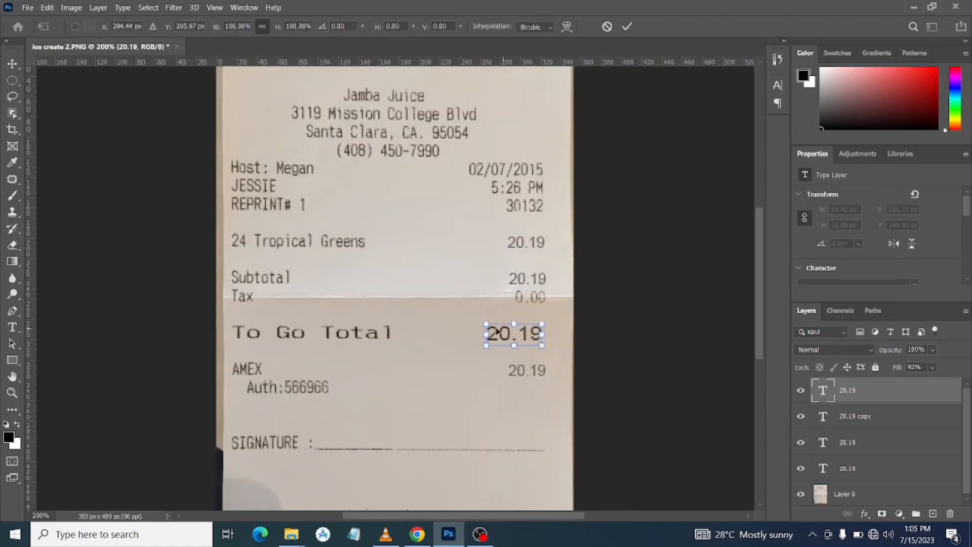
left_click_drag(510, 334, 513, 335)
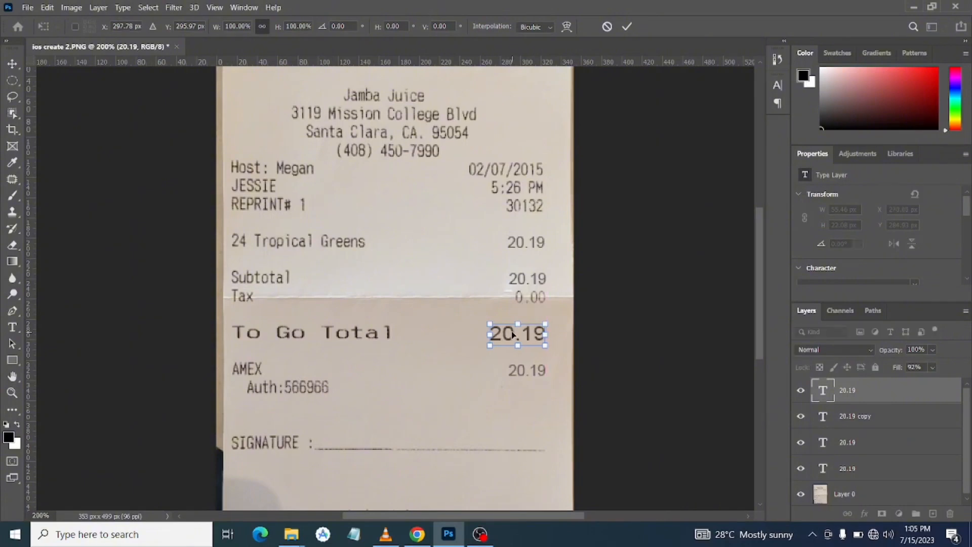
left_click(628, 25)
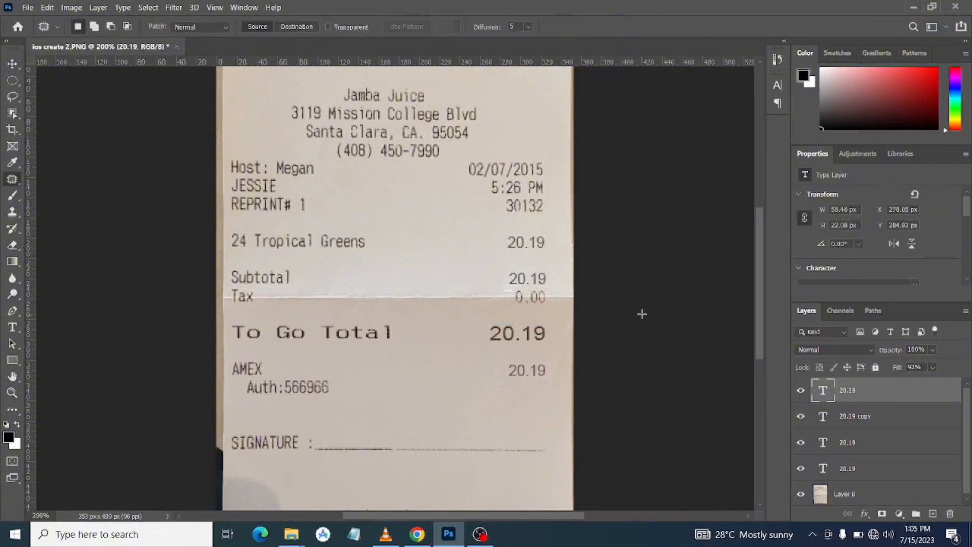
key("ctrl+minus")
key("ctrl+plus")
Draw a freehand signature in black on Layer 0 with the Pencil tool, just above the signature line
left_click(13, 197)
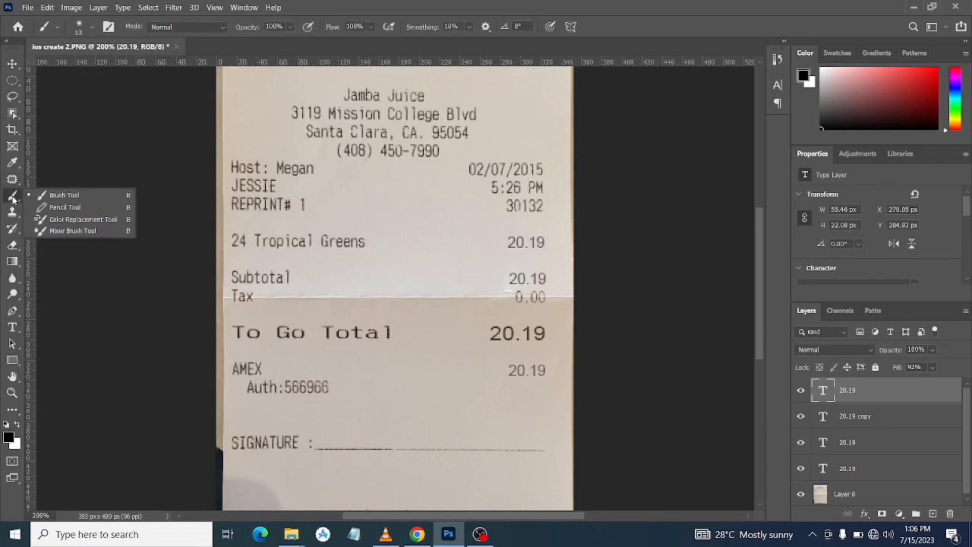
left_click(53, 209)
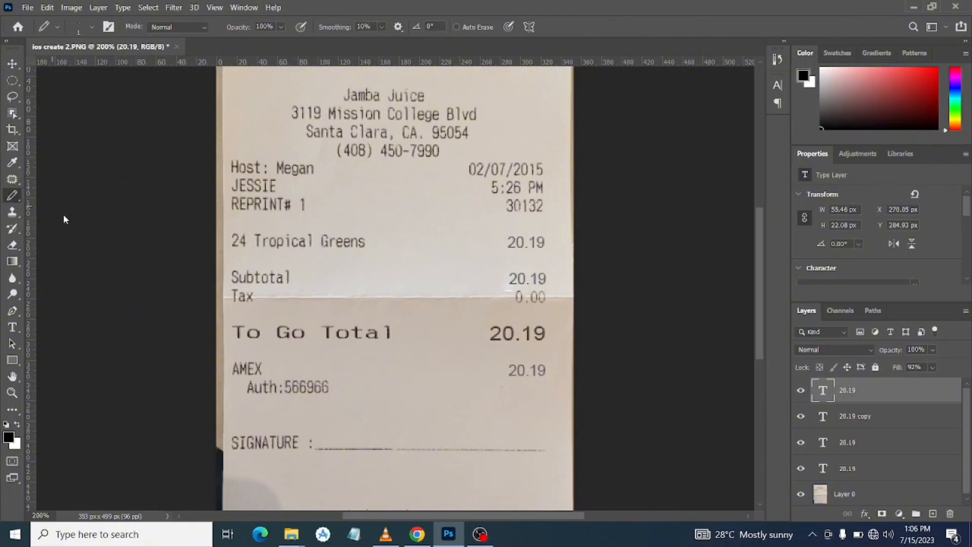
left_click(872, 495)
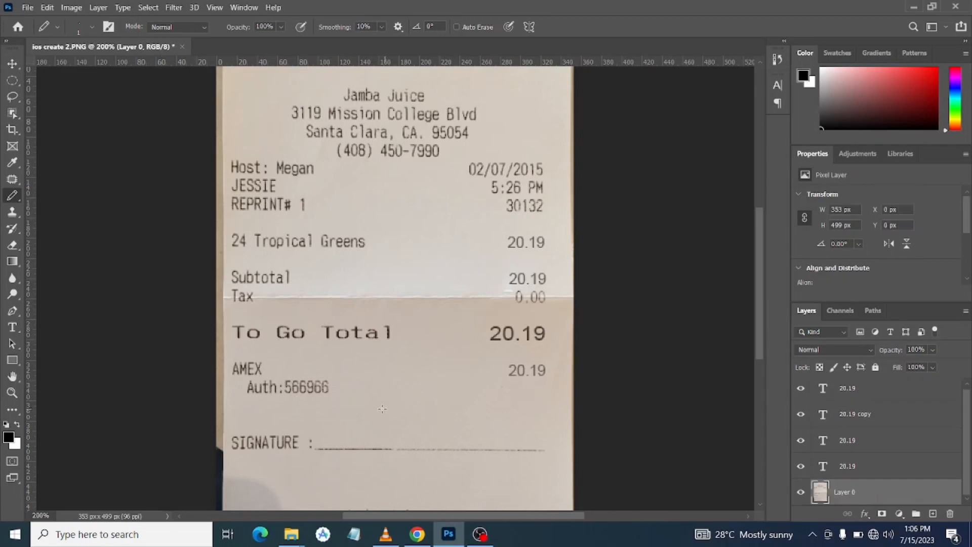
mouse_move(382, 408)
left_mouse_down()
mouse_move(370, 440)
mouse_move(362, 438)
mouse_move(366, 426)
mouse_move(392, 439)
mouse_move(395, 427)
mouse_move(404, 436)
mouse_move(476, 427)
mouse_move(421, 418)
mouse_move(373, 444)
mouse_move(349, 438)
mouse_move(398, 431)
mouse_move(440, 440)
left_mouse_up()
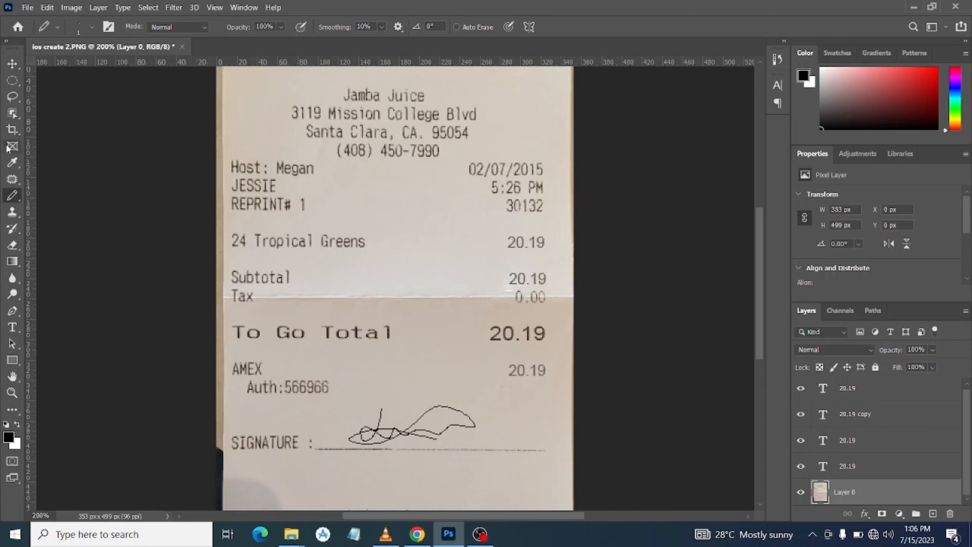
Put the signature on its own layer from a rectangular selection of about 154 by 59 px, and set Layer 0's opacity to 100%
right_click(12, 81)
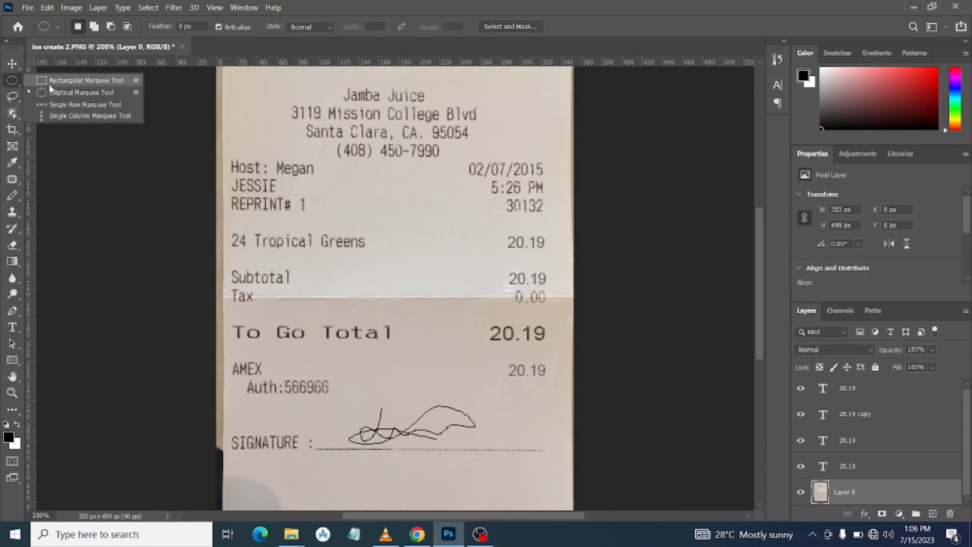
left_click(55, 78)
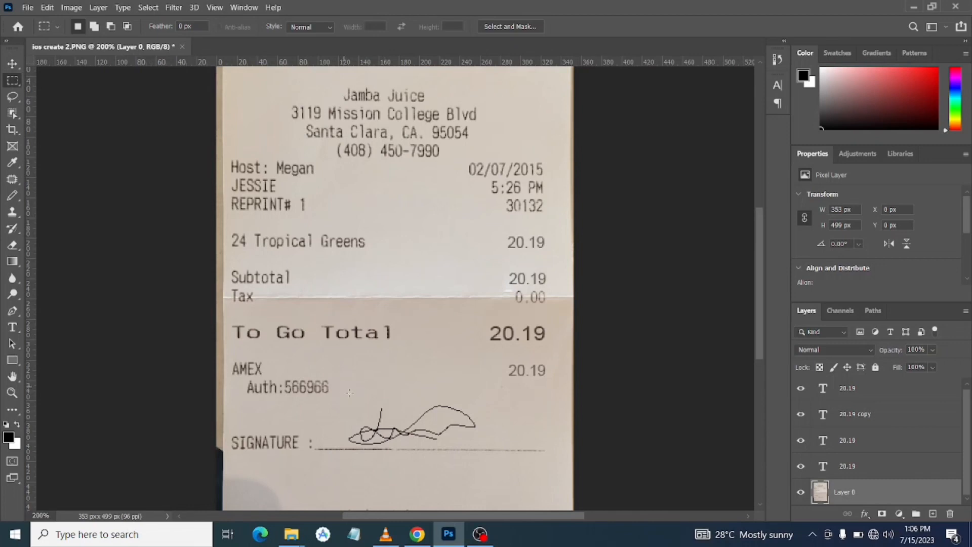
mouse_move(342, 386)
left_mouse_down()
mouse_move(471, 456)
mouse_move(500, 447)
left_mouse_up()
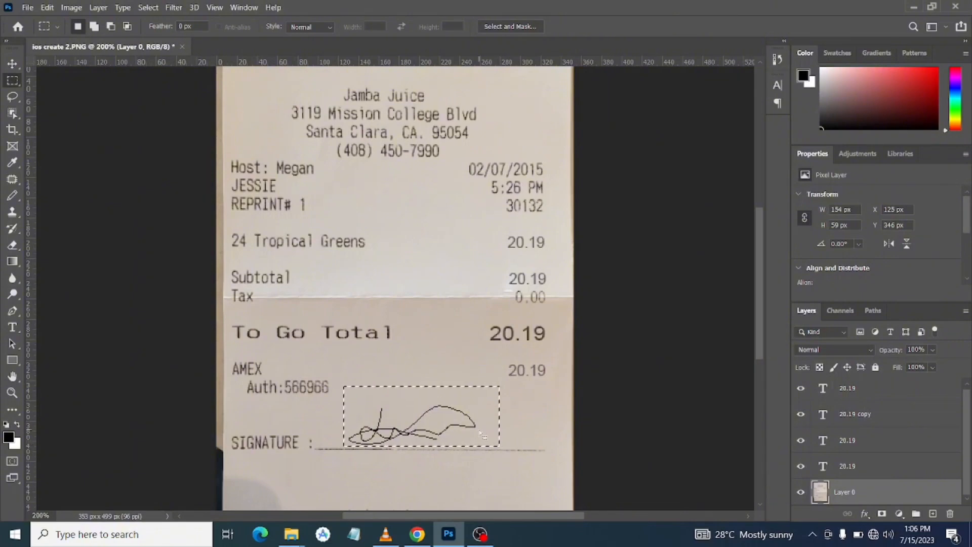
right_click(474, 447)
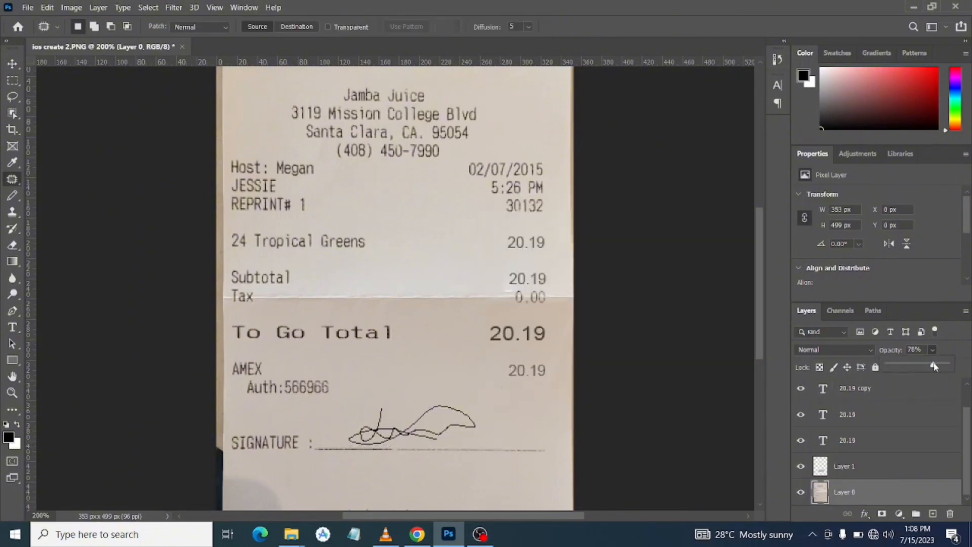
left_click_drag(934, 365, 951, 365)
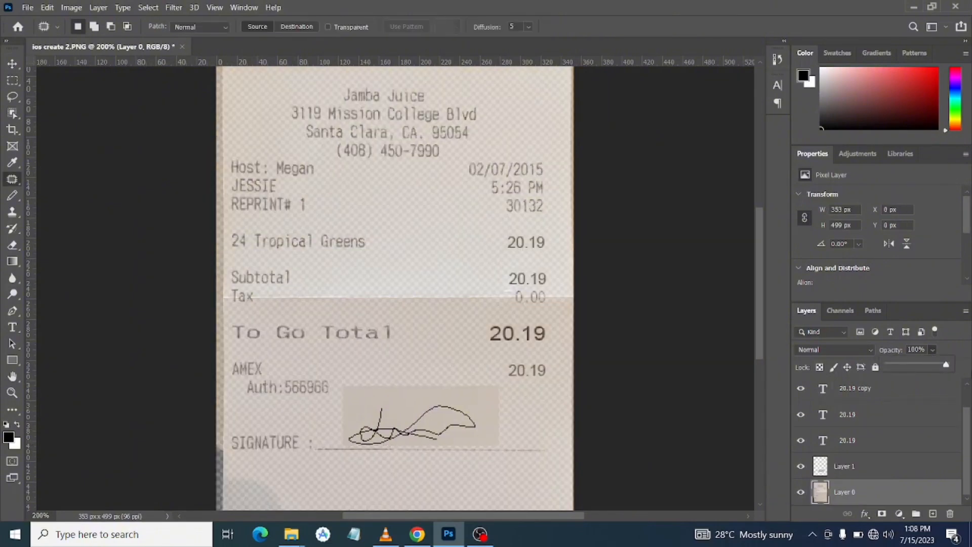
left_click(866, 468)
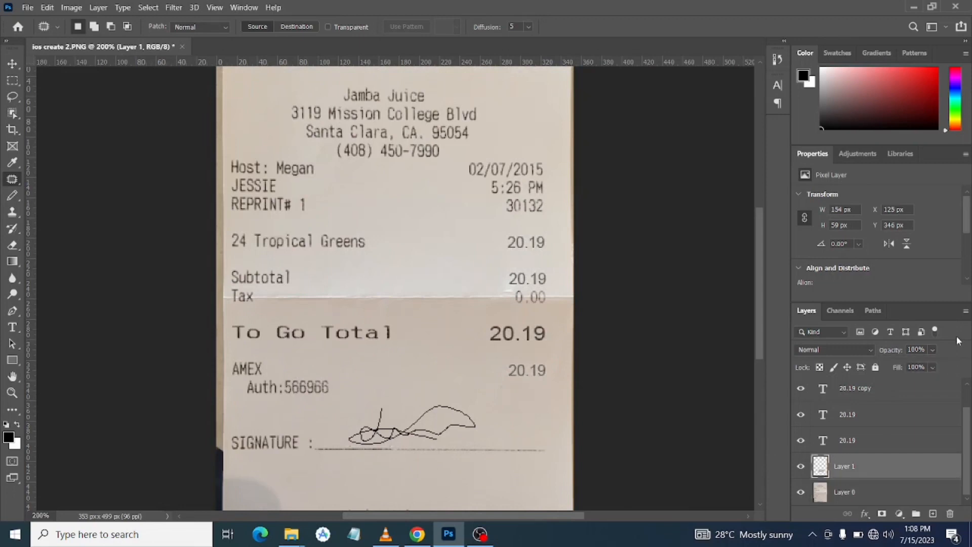
left_click(934, 351)
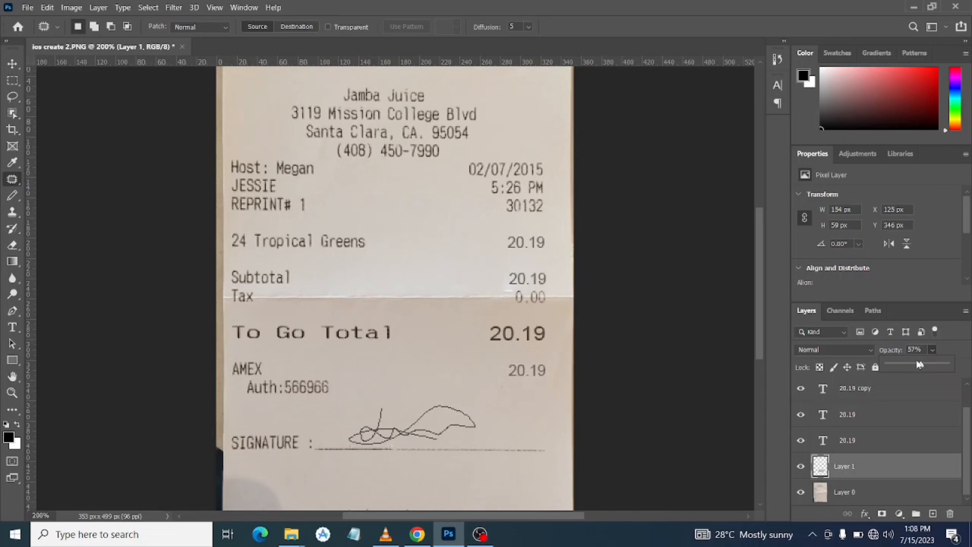
mouse_move(920, 364)
left_mouse_down()
mouse_move(901, 366)
mouse_move(947, 364)
left_mouse_up()
left_click(955, 348)
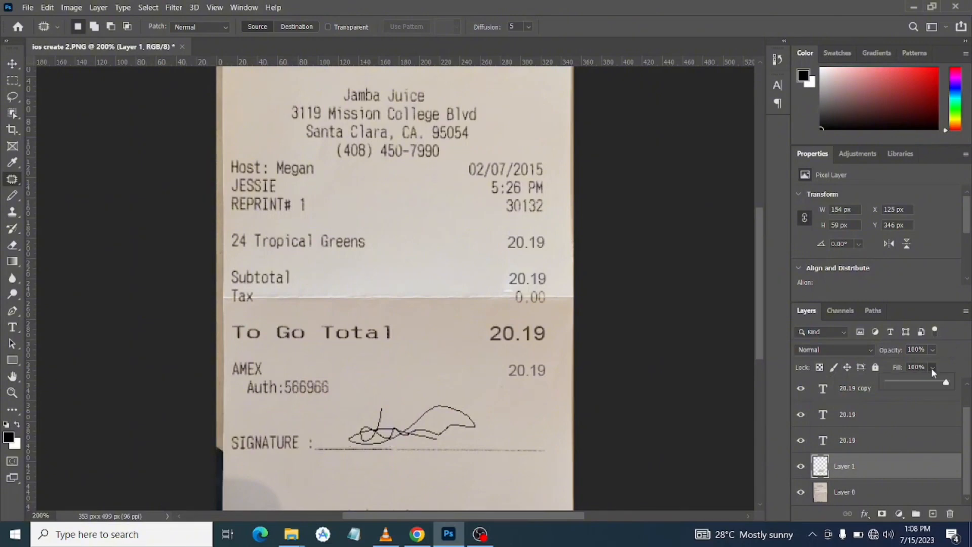
Reduce the fill of the signature layer, Layer 1, to 46%
left_click(925, 383)
left_click_drag(924, 384, 915, 384)
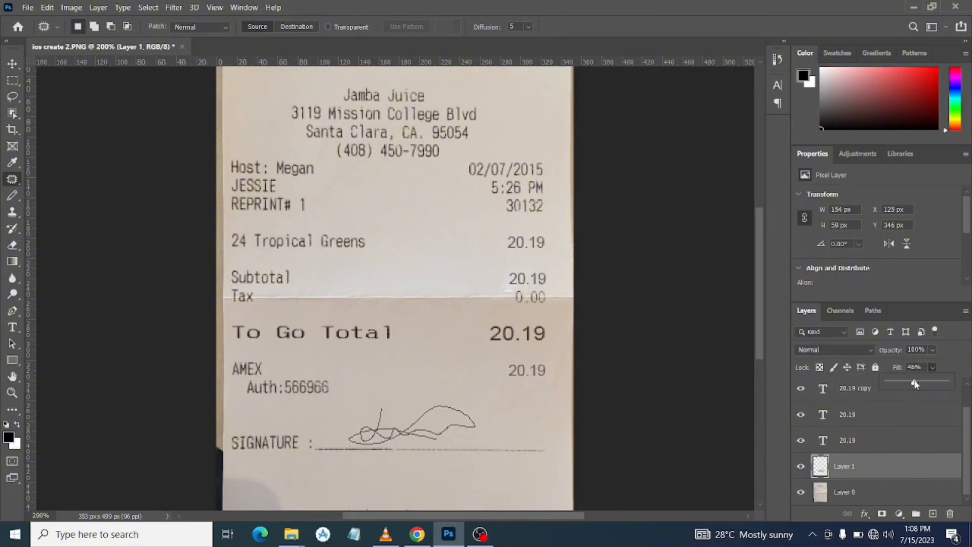
key("ctrl+minus")
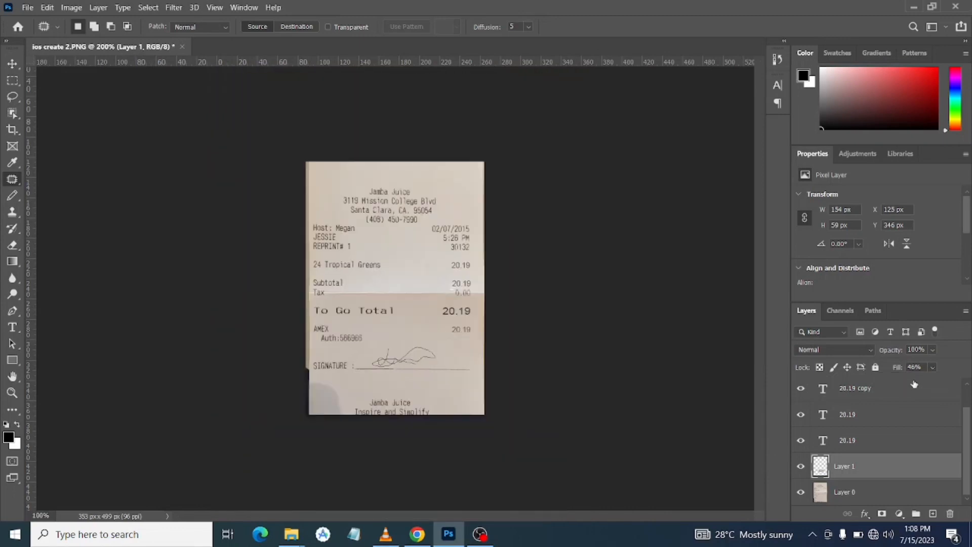
key("ctrl+plus")
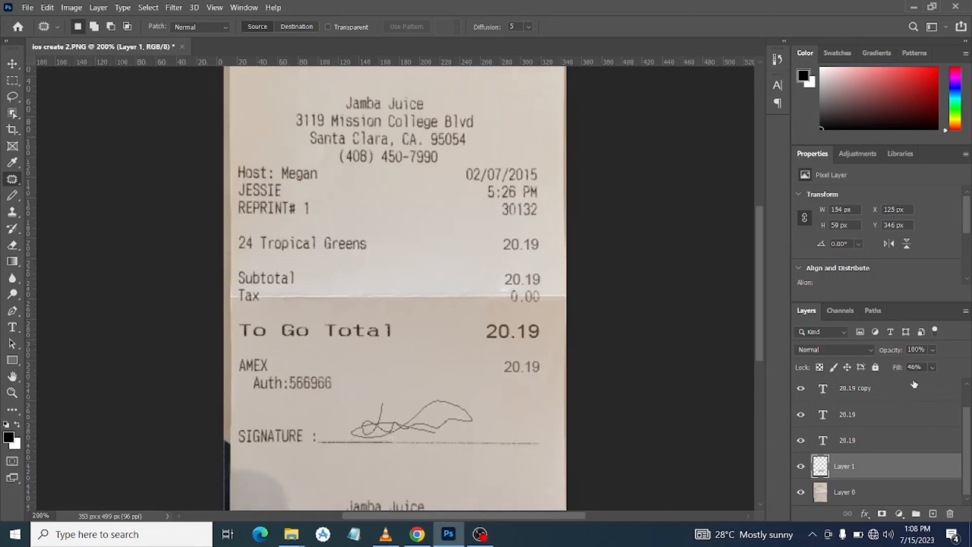
Raise the fill of the signature layer, Layer 1, to 60% and check the signature against the printed text
key("ctrl+minus")
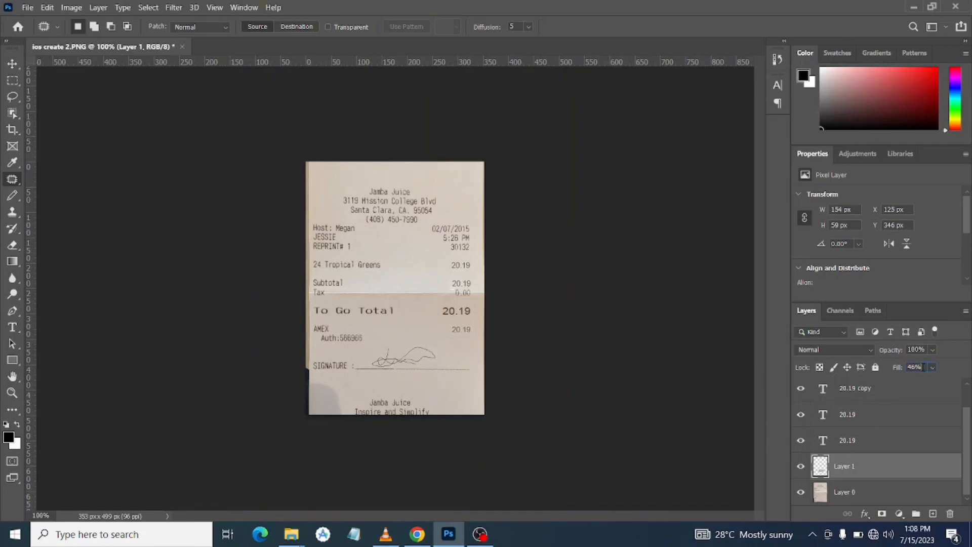
scroll(924, 367, "up", 2)
scroll(924, 367, "up", 3)
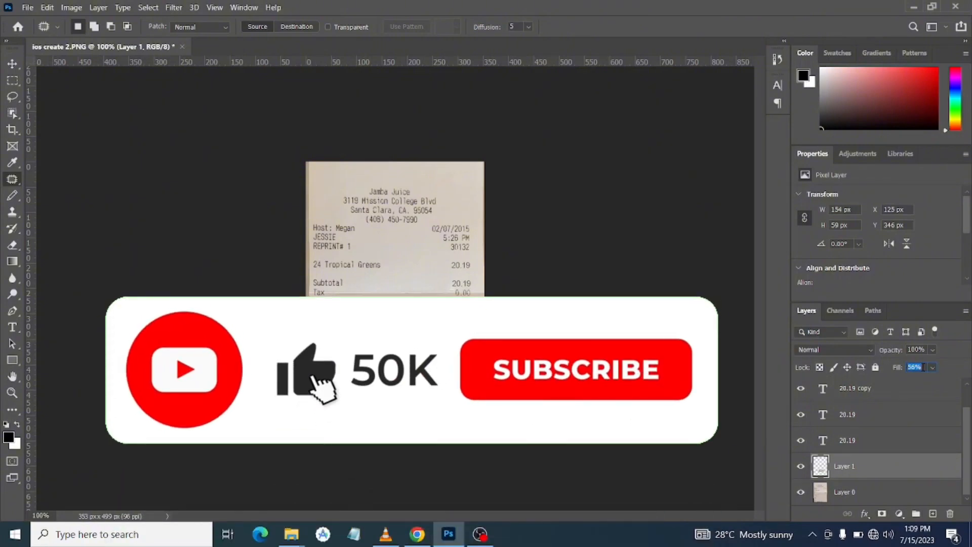
scroll(923, 367, "up", 1)
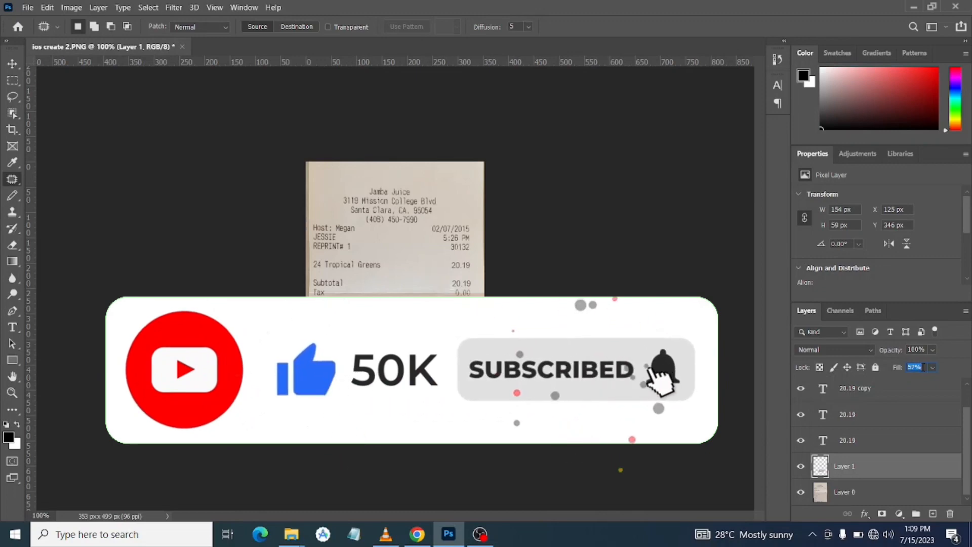
scroll(924, 367, "up", 3)
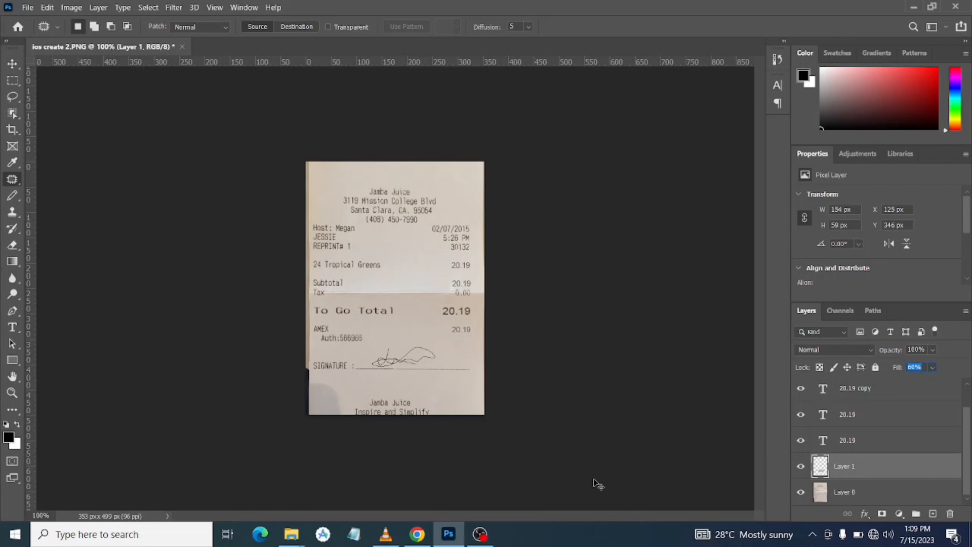
key("ctrl+plus")
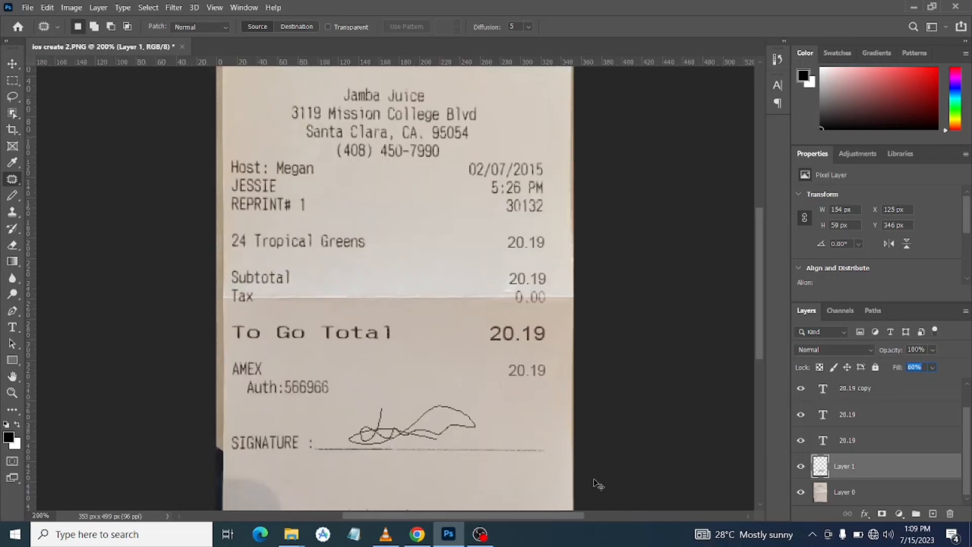
key("ctrl+minus")
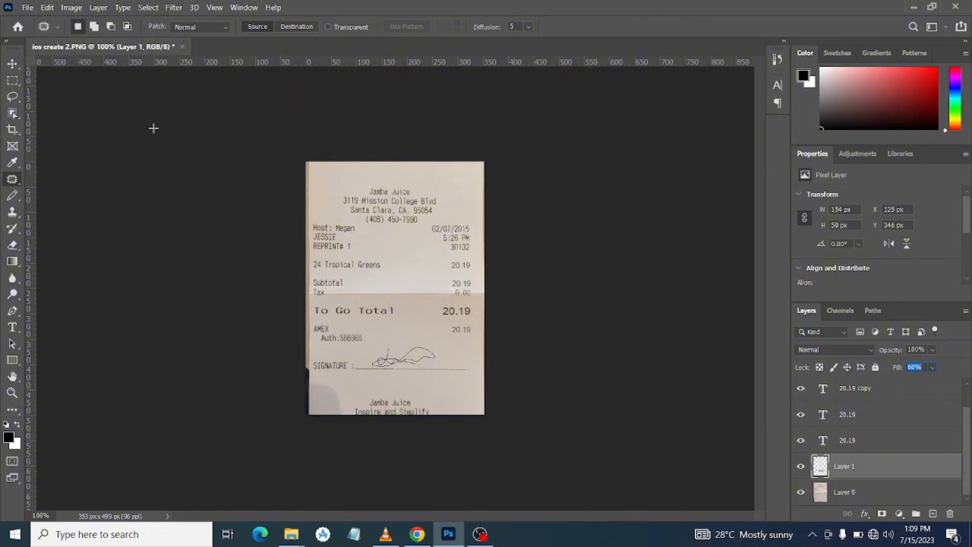
Hide the signature layer, Layer 1, and export the receipt as a 353 by 499 px PNG with transparency at 100% scale
left_click(801, 467)
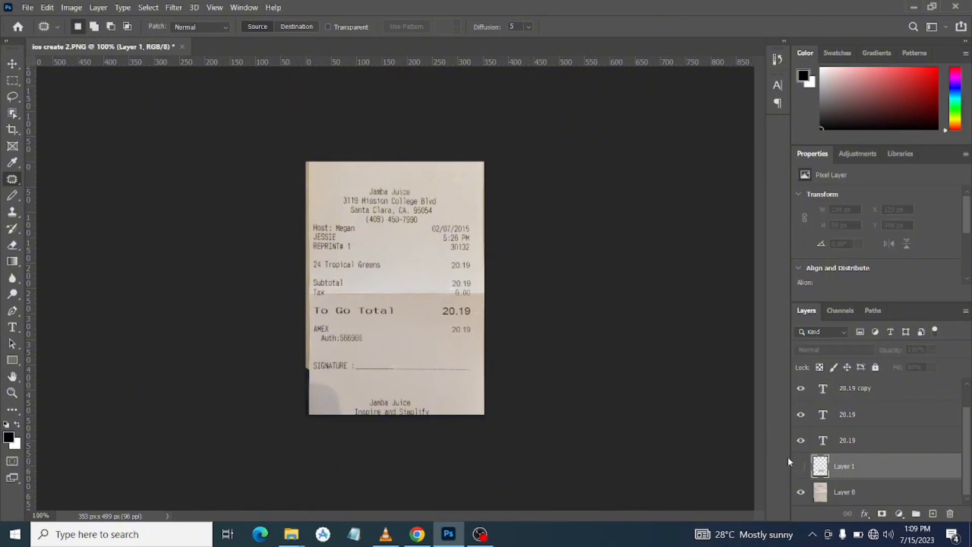
left_click(25, 8)
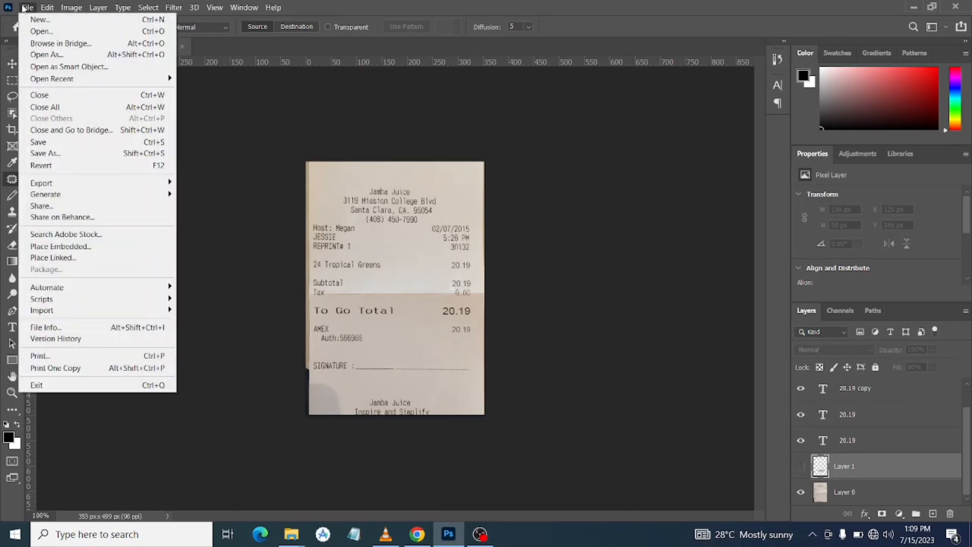
mouse_move(130, 187)
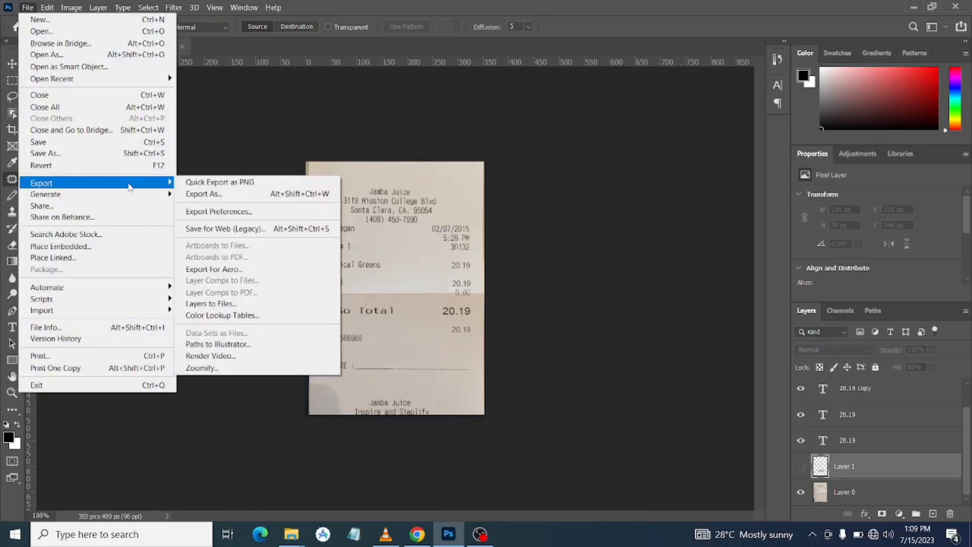
left_click(205, 190)
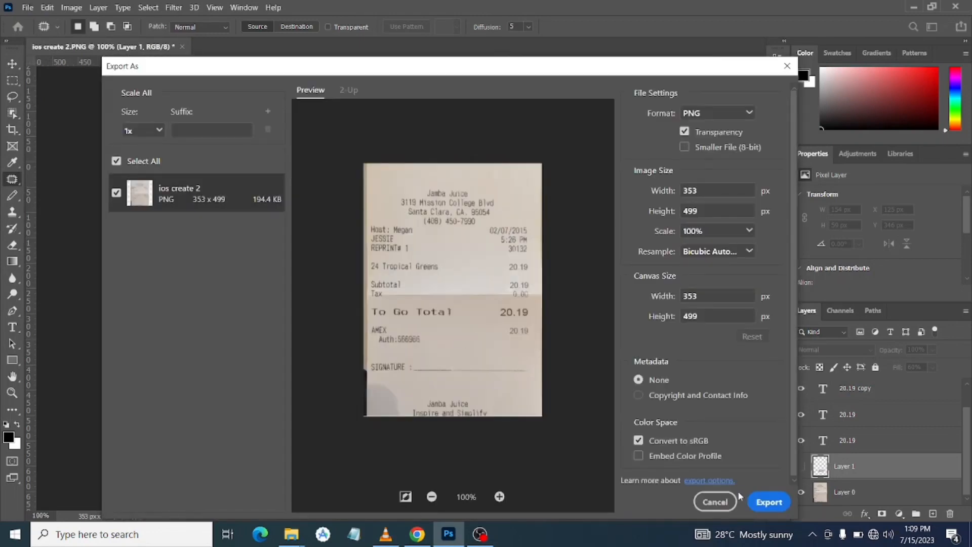
left_click(767, 501)
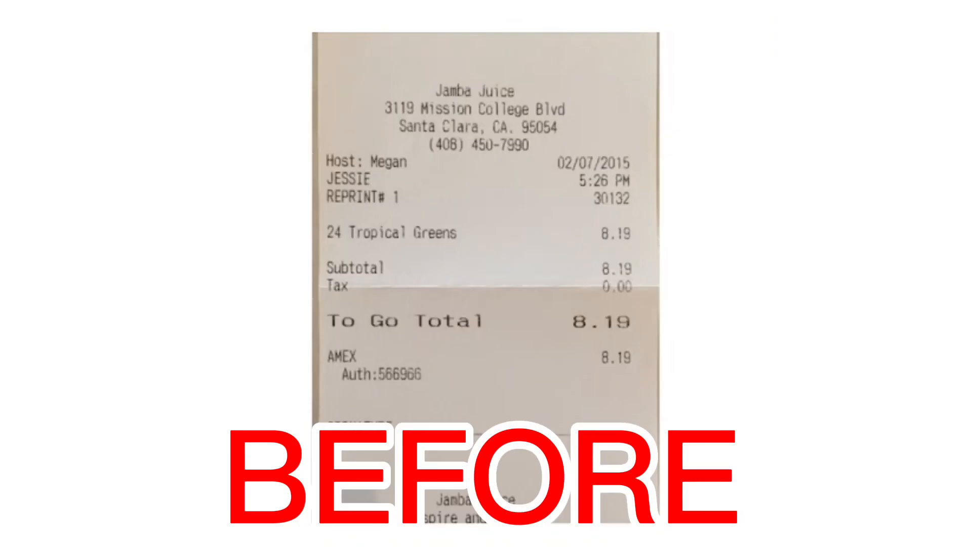